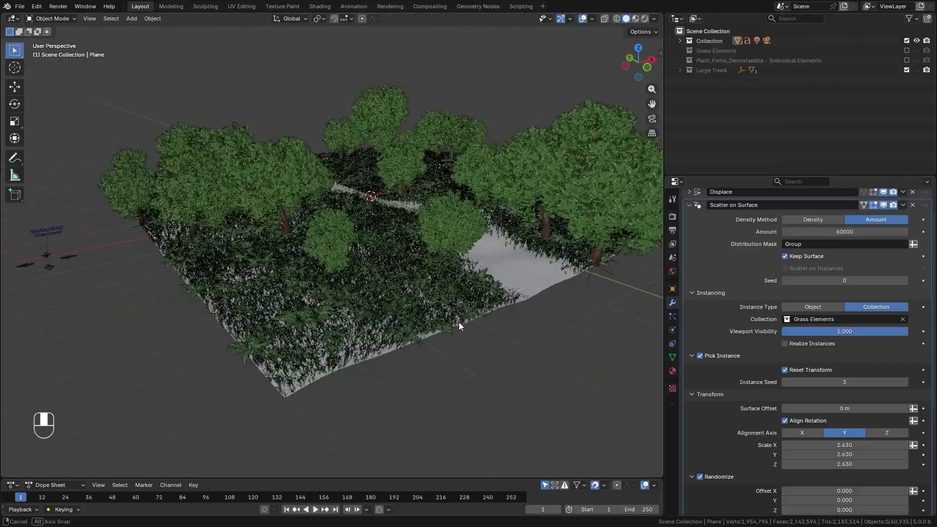
Clear the scene down to the plane, camera and light, removing the Text object.
middle_click_drag(459, 322, 461, 342)
key("r")
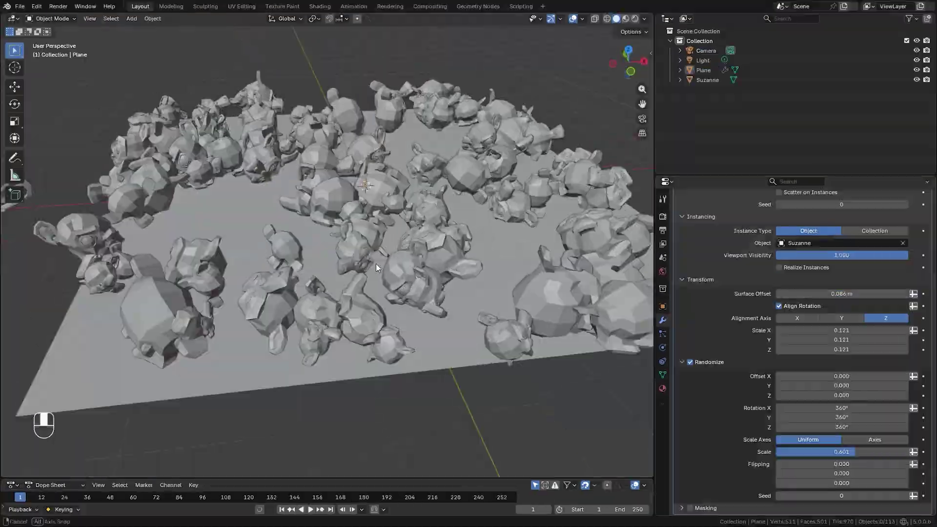
middle_click_drag(376, 264, 240, 255)
key("alt+a")
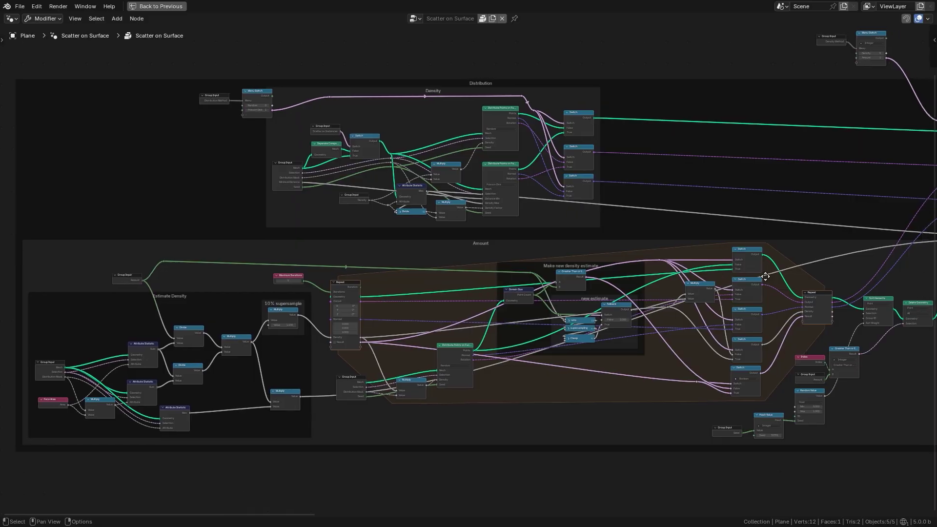
middle_click_drag(765, 277, 684, 282)
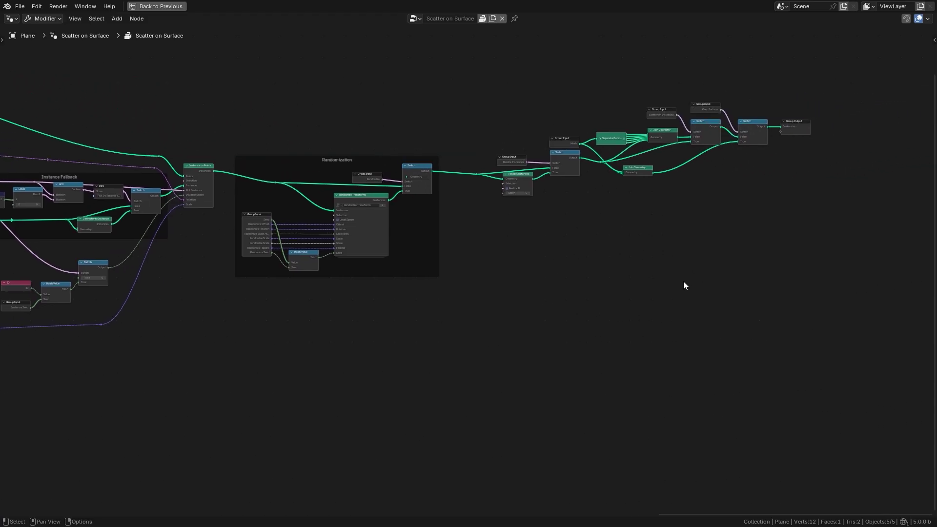
key("ctrl+space")
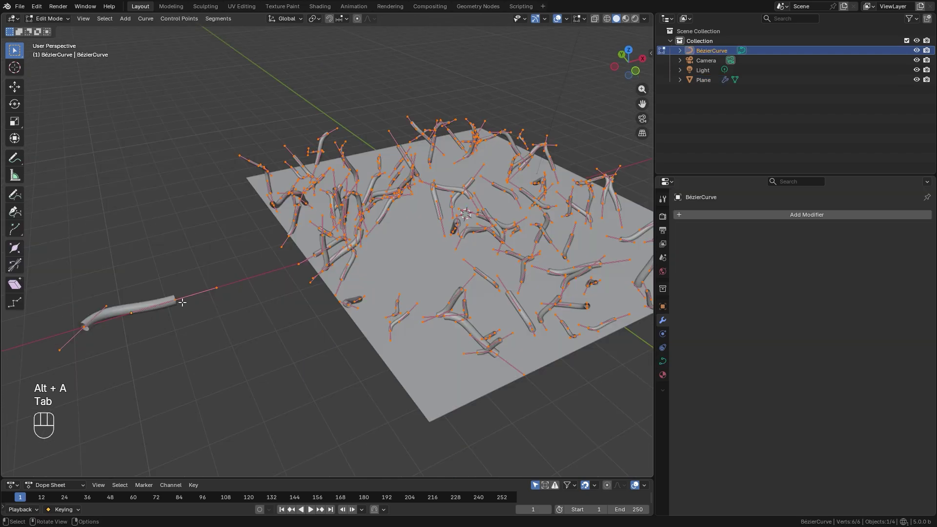
Scale the plane up to 5.325 on every axis in Object Mode.
key("g")
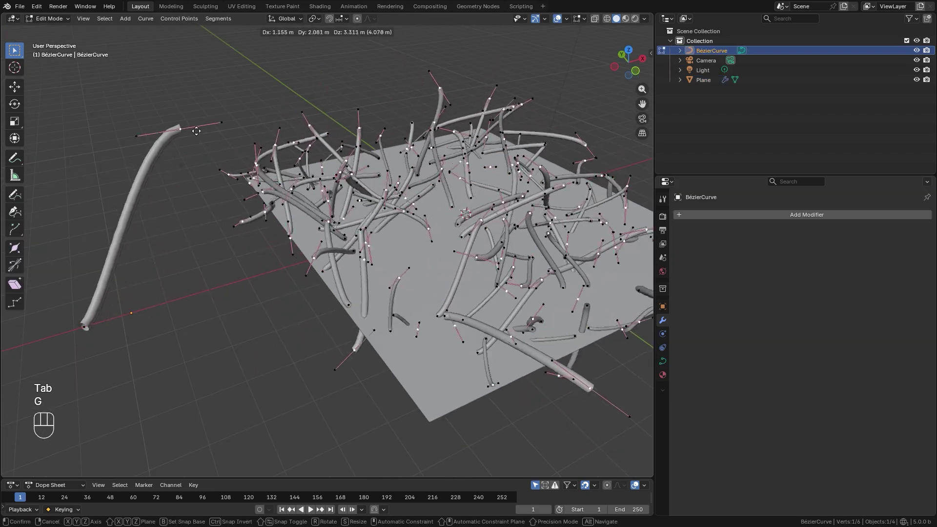
type("Subscribe")
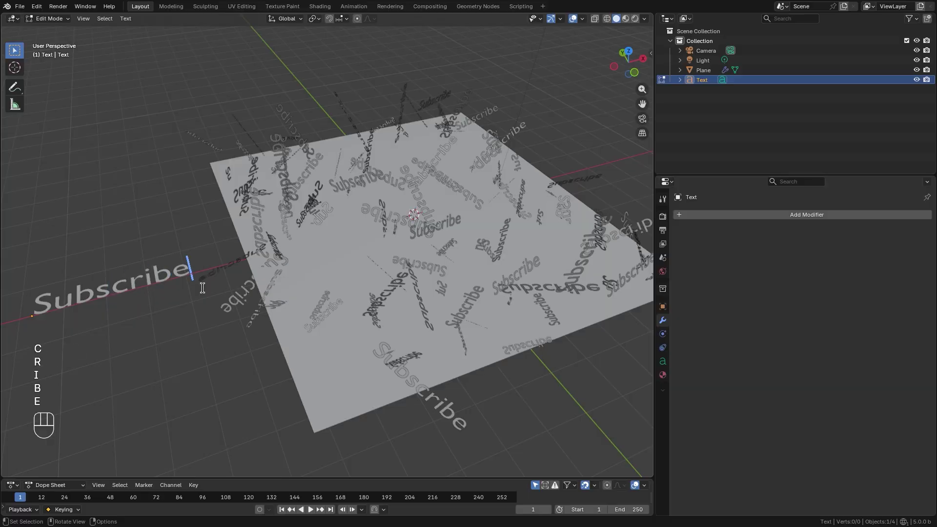
middle_click_drag(389, 256, 381, 233)
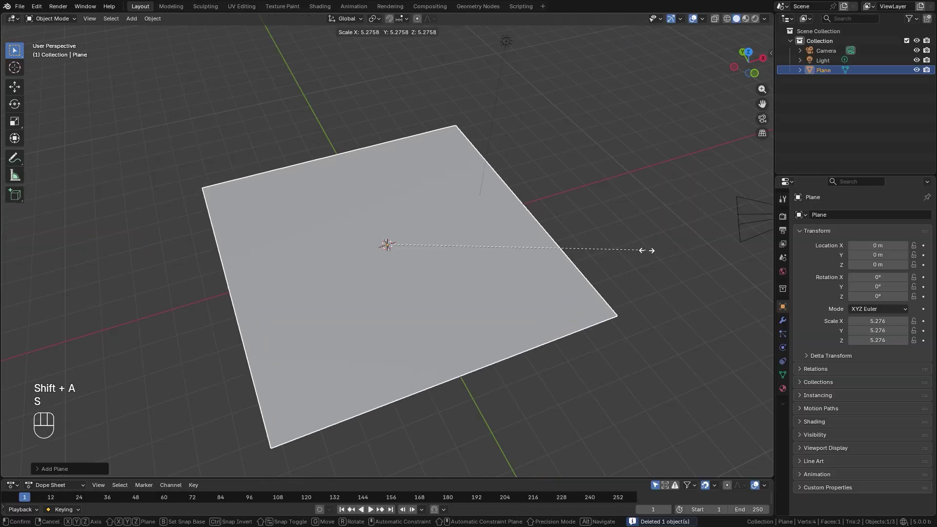
Widen the properties panel and add a Scatter on Surface modifier to the plane.
left_click(647, 250)
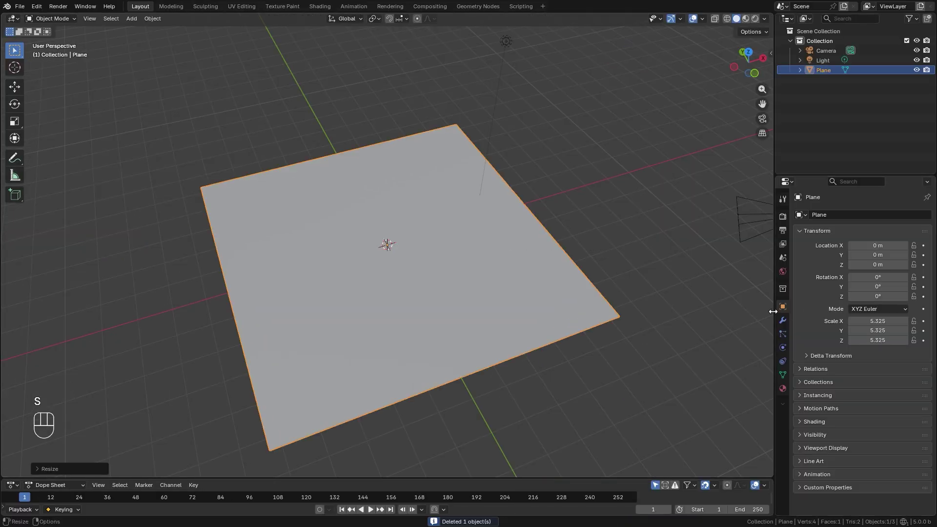
left_click_drag(775, 217, 654, 218)
left_click(780, 214)
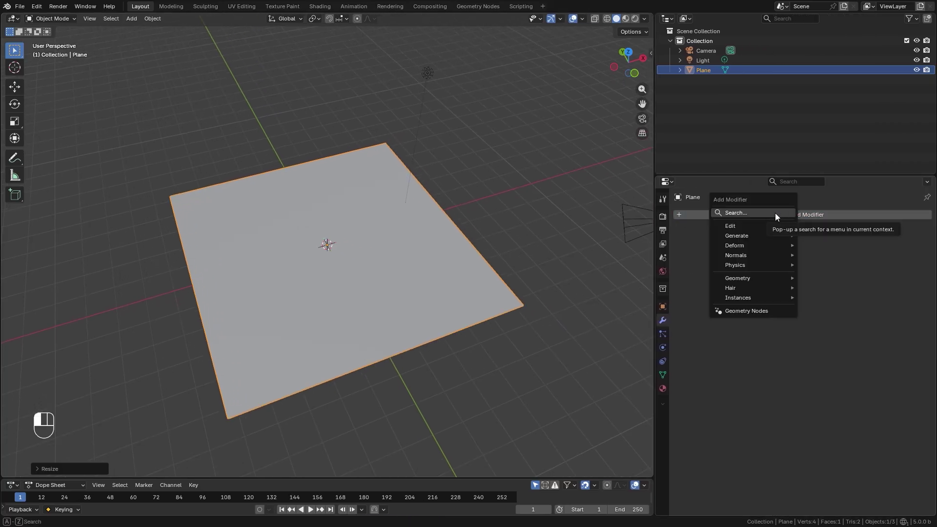
mouse_move(740, 236)
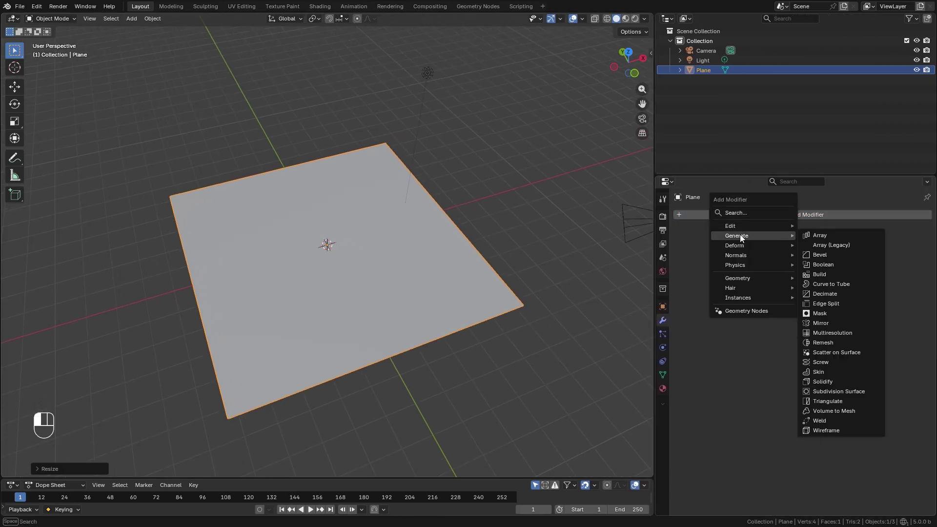
left_click(836, 353)
middle_click_drag(381, 253, 351, 203)
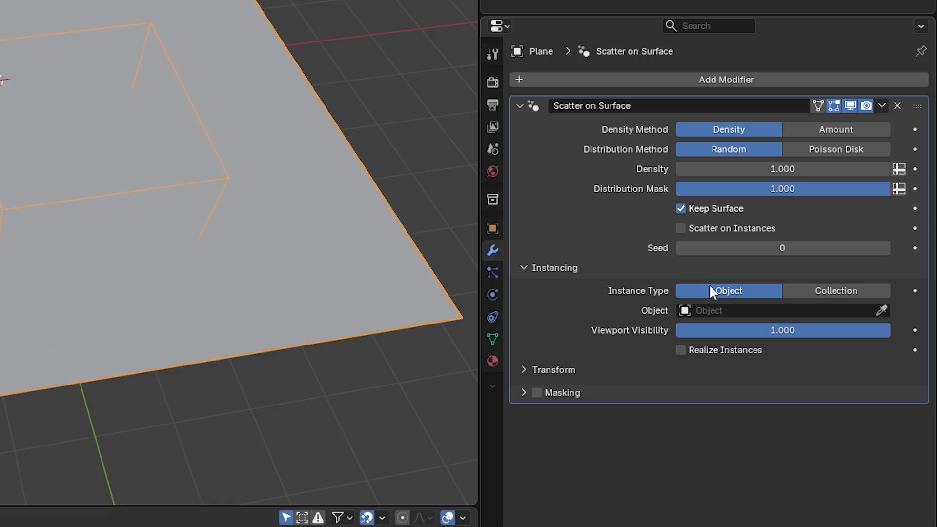
Set the instance type to Object and scatter Suzanne.001 across the plane.
left_click(855, 291)
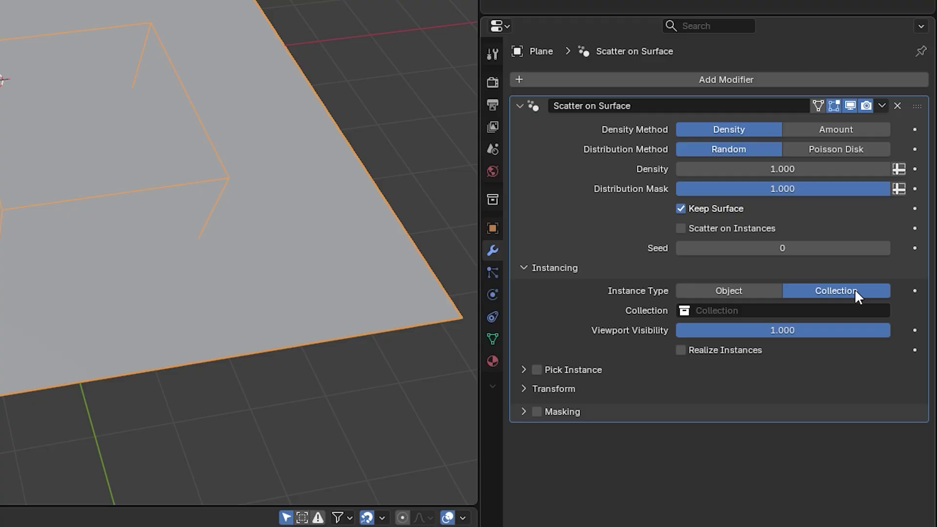
left_click(731, 290)
left_click(741, 310)
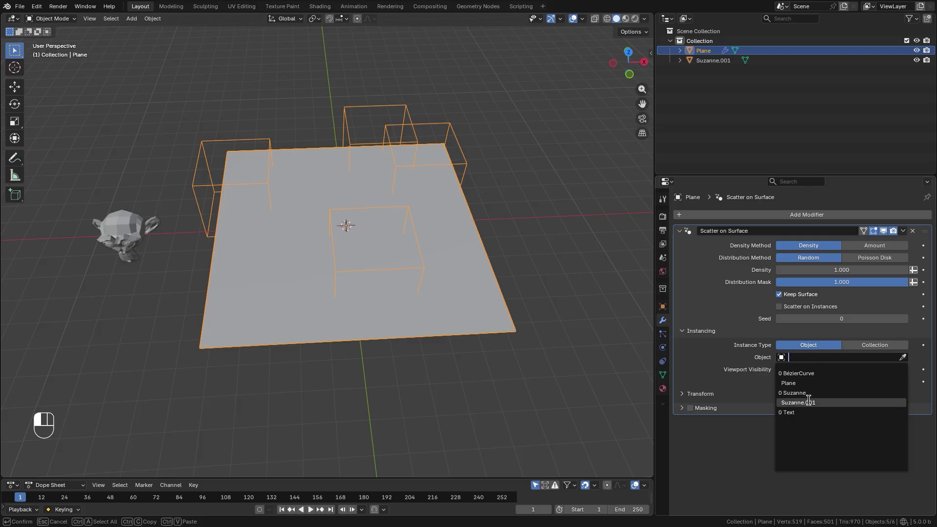
left_click(809, 403)
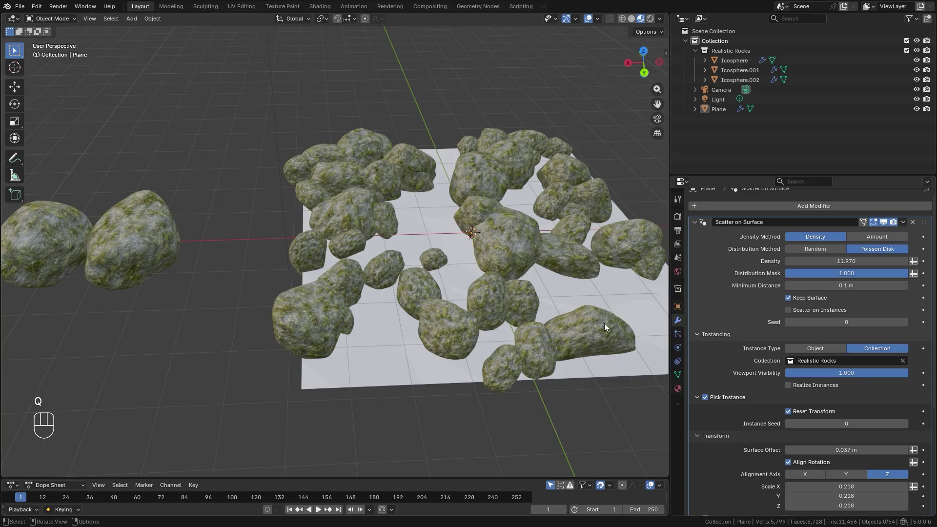
Replace the scattered collection with Collection 2.
middle_click_drag(604, 323, 377, 256, "shift")
middle_click_drag(460, 249, 649, 250, "shift")
left_click(902, 360)
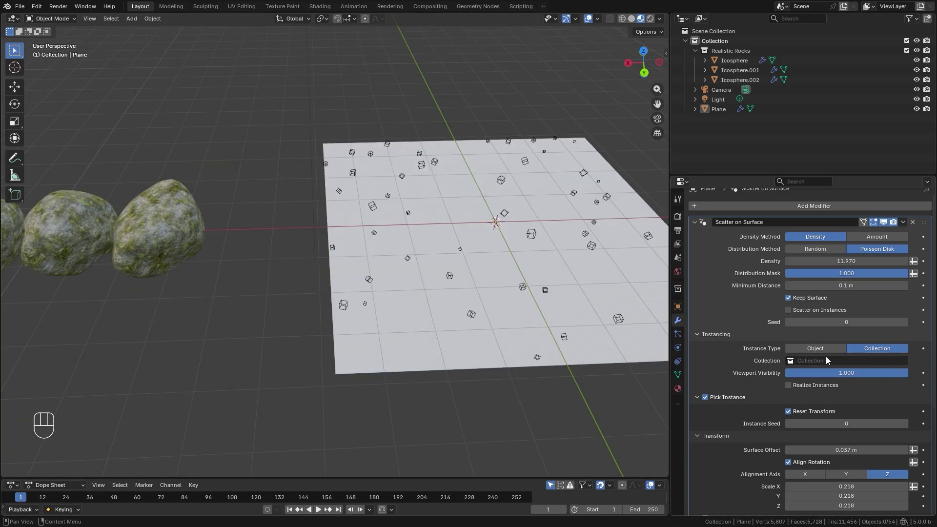
middle_click_drag(421, 283, 367, 282, "shift")
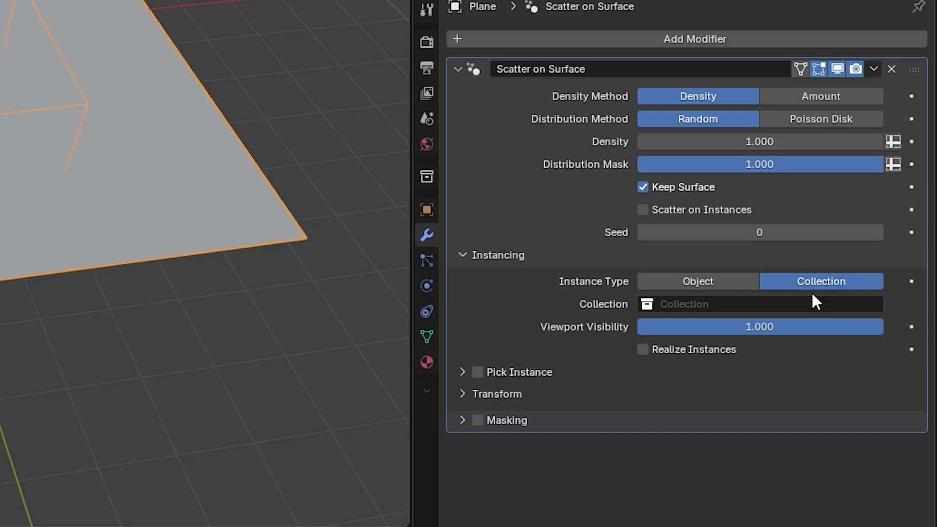
left_click(813, 299)
left_click(656, 348)
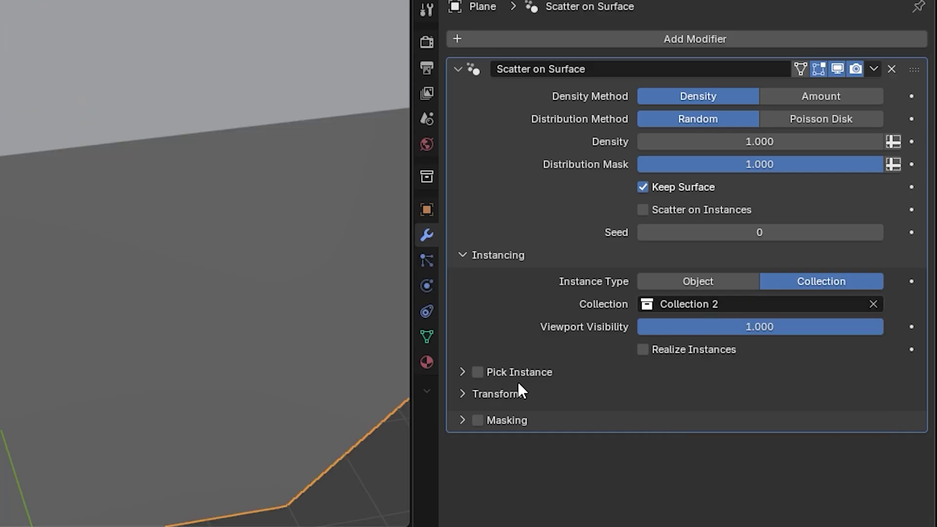
left_click(477, 372)
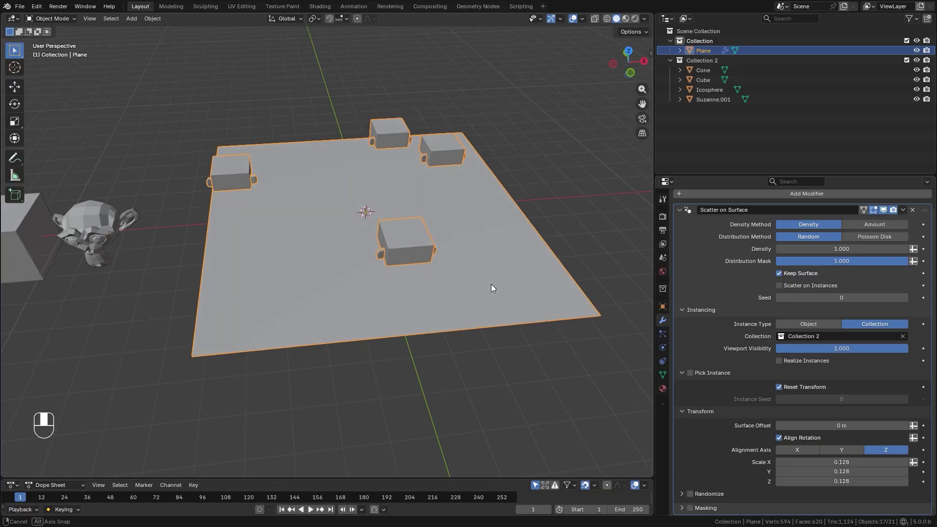
In wireframe view, enable Pick Instance and raise Density to about 8.
key("shift+z")
scroll(406, 270, "up", 3)
mouse_move(460, 289)
middle_mouse_down()
mouse_move(429, 273)
mouse_move(431, 257)
mouse_move(425, 274)
mouse_move(389, 294)
mouse_move(398, 291)
middle_mouse_up()
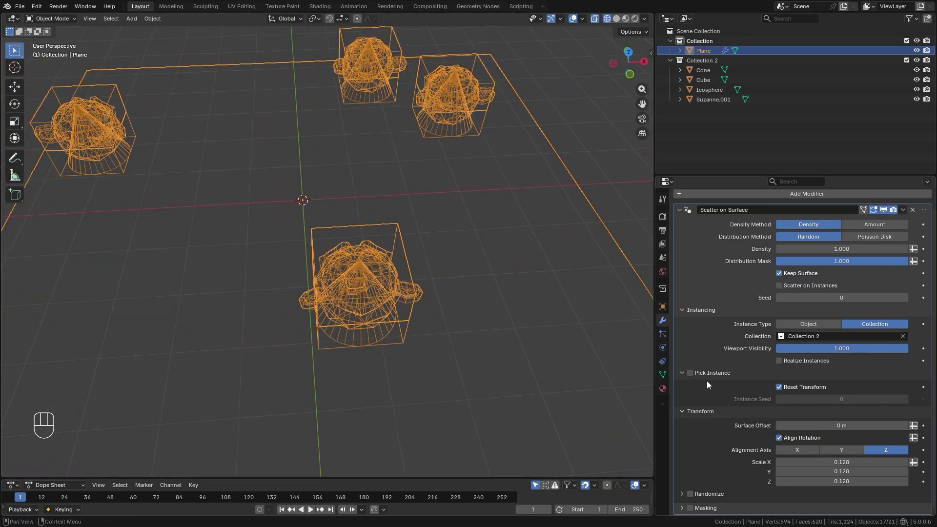
left_click(690, 373)
scroll(392, 279, "down", 3)
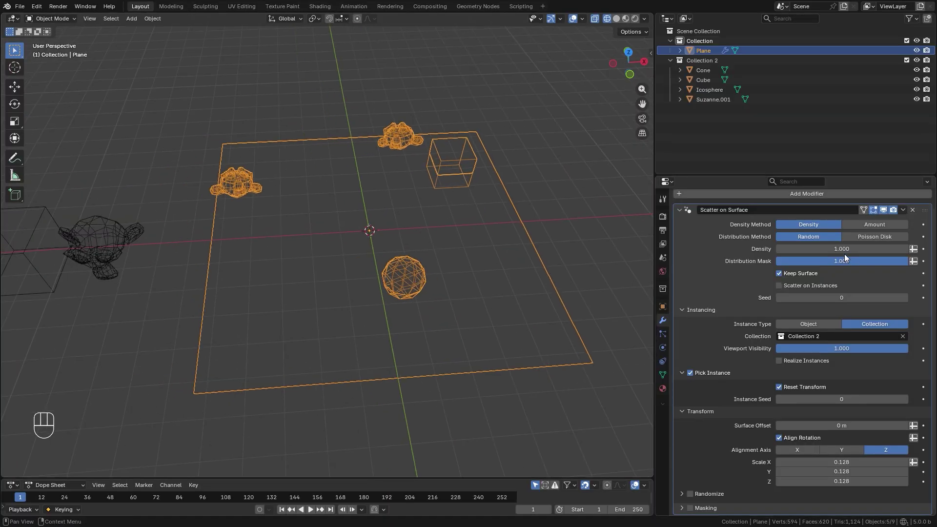
left_click_drag(844, 249, 878, 250)
Return to solid shading and uncheck Reset Transform so shapes keep their original transforms.
key("z")
mouse_move(439, 265)
middle_mouse_down()
mouse_move(487, 287)
mouse_move(457, 240)
mouse_move(430, 257)
mouse_move(461, 281)
middle_mouse_up()
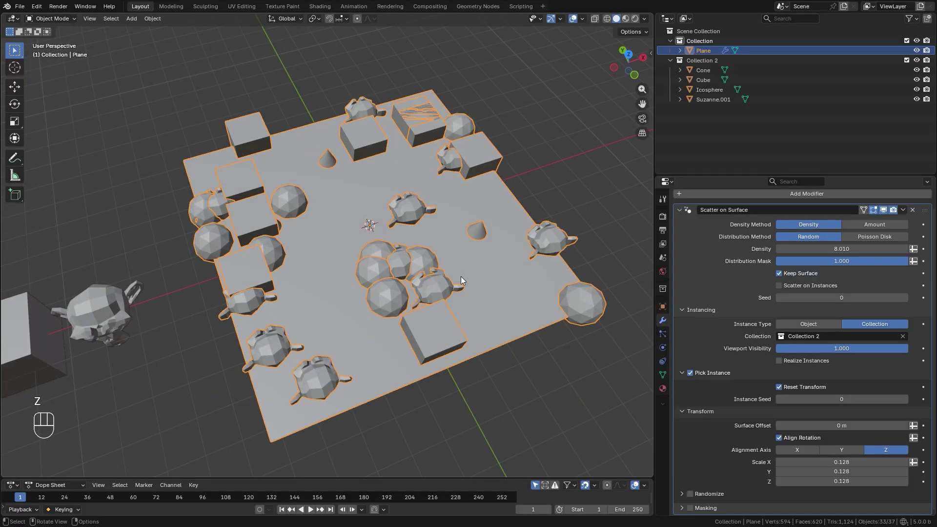
left_click(780, 387)
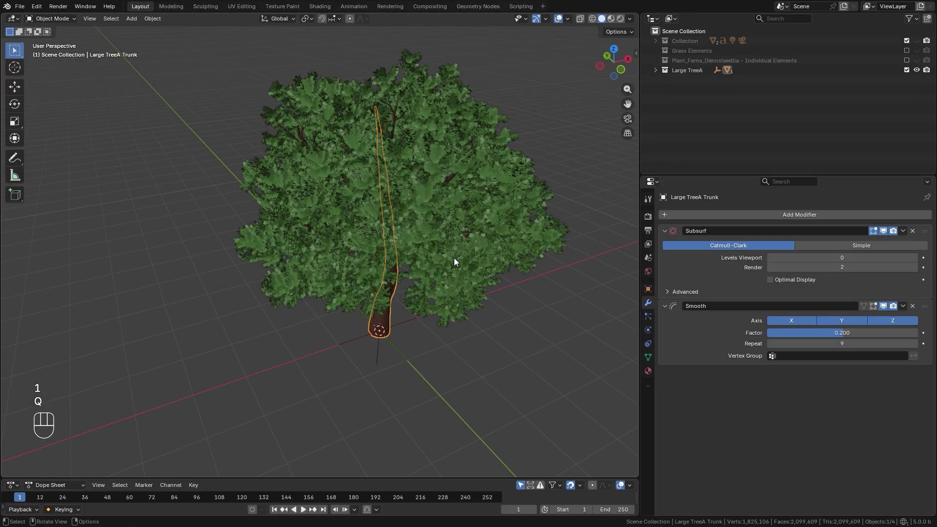
Inspect the tree scene by selecting its leaves and trunk from different angles.
left_click(454, 255)
left_click(394, 311)
left_click(450, 200)
middle_click_drag(450, 200, 365, 186)
left_click(367, 275)
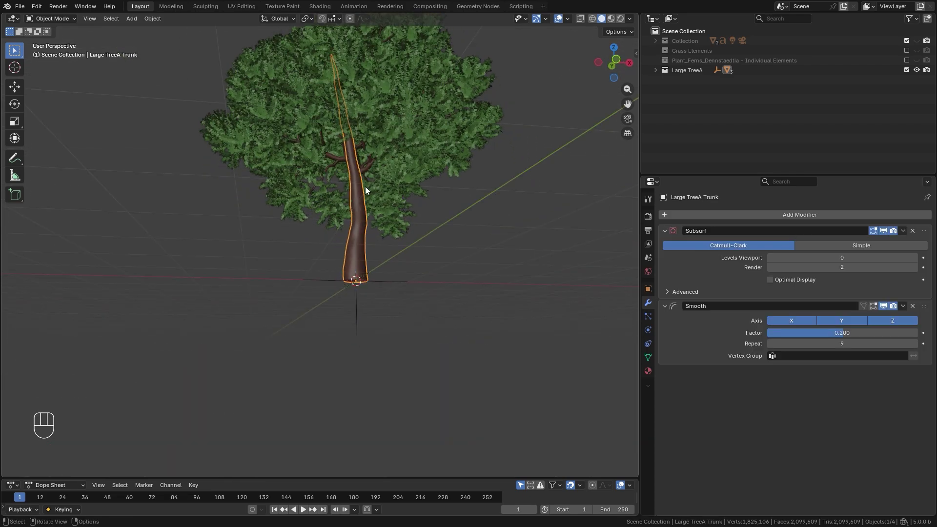
left_click(335, 157)
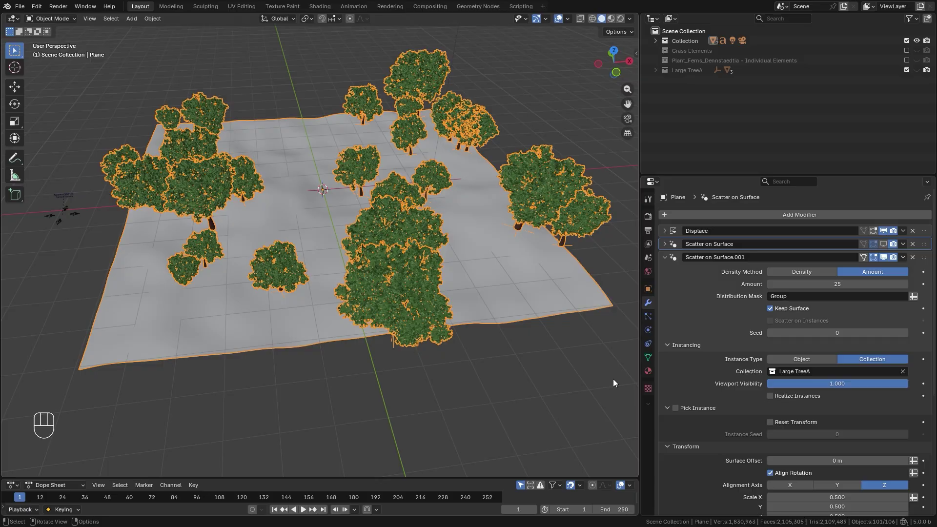
scroll(302, 297, "up", 5)
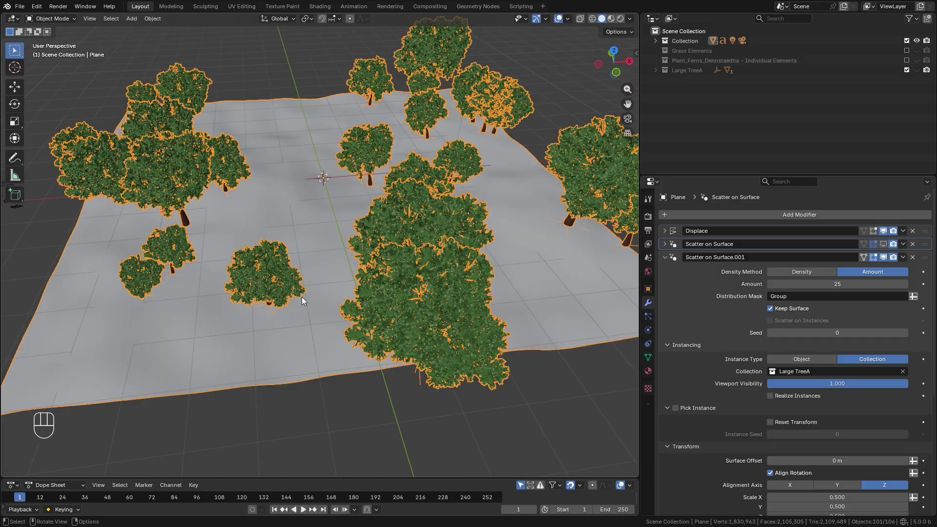
middle_click_drag(302, 297, 448, 288, "shift")
key("alt+a")
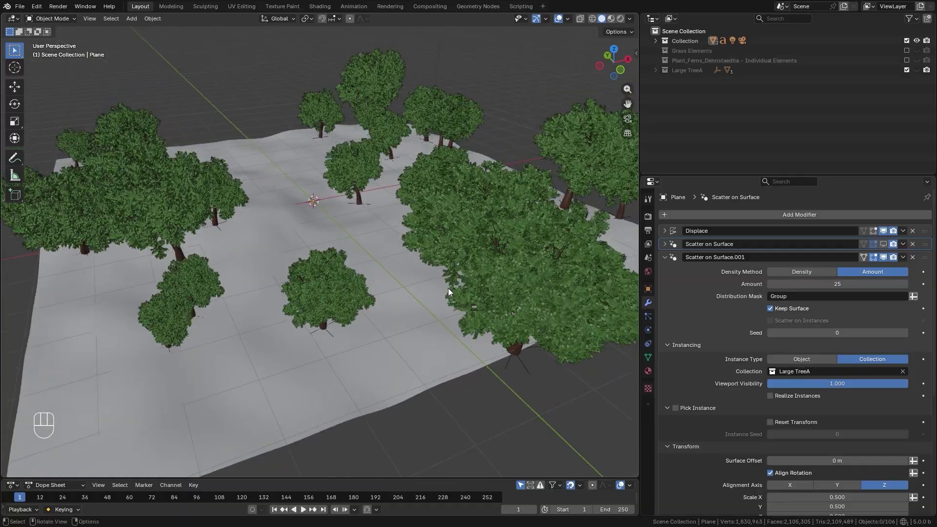
Toggle Pick Instance off and on so grass places one Grass Elements piece per point, seed 3.
left_click(676, 408)
middle_click_drag(506, 316, 450, 281)
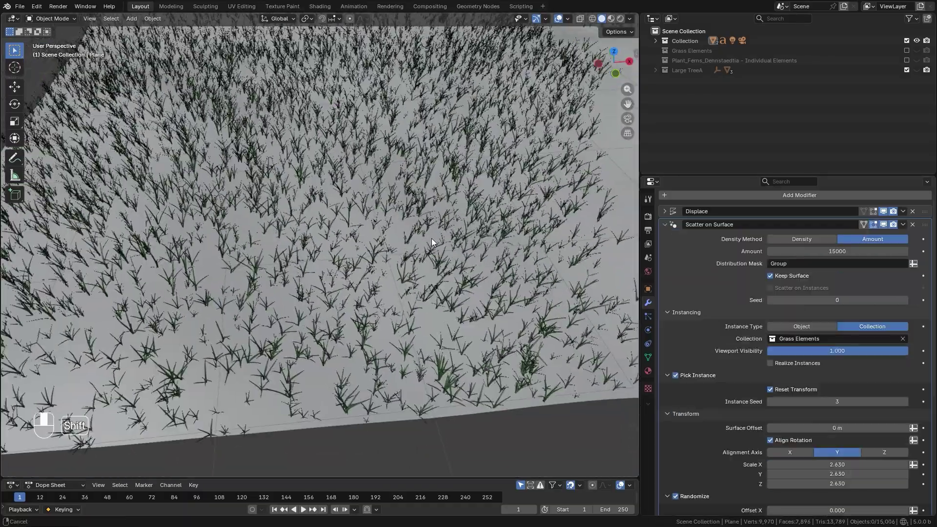
middle_click_drag(432, 241, 521, 301, "shift")
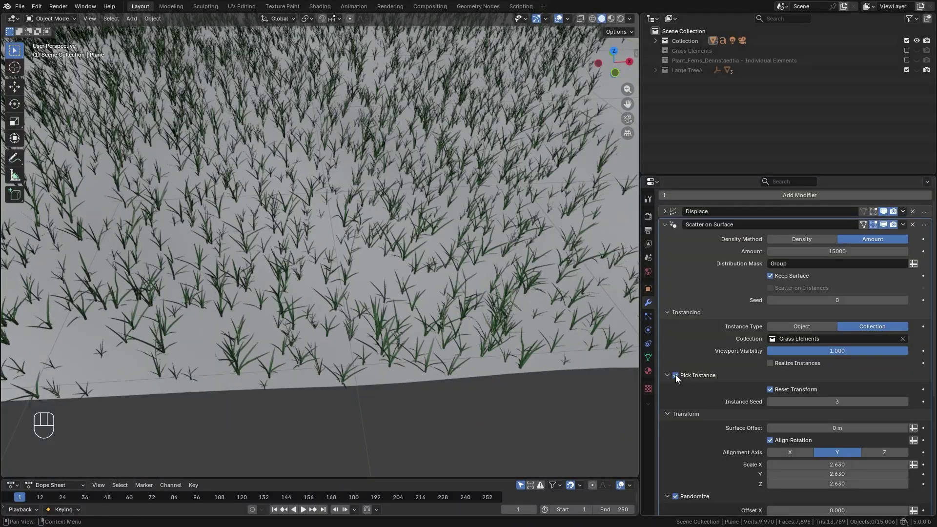
left_click(676, 375)
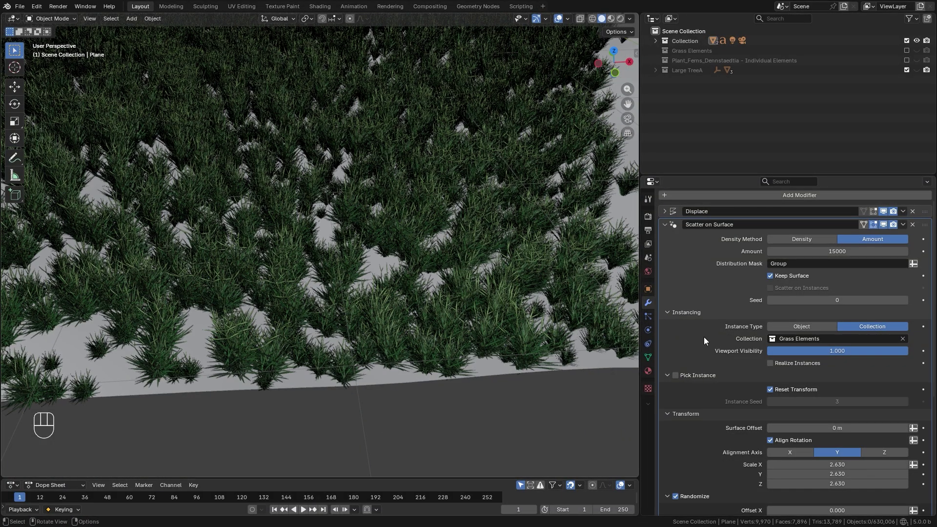
left_click(676, 375)
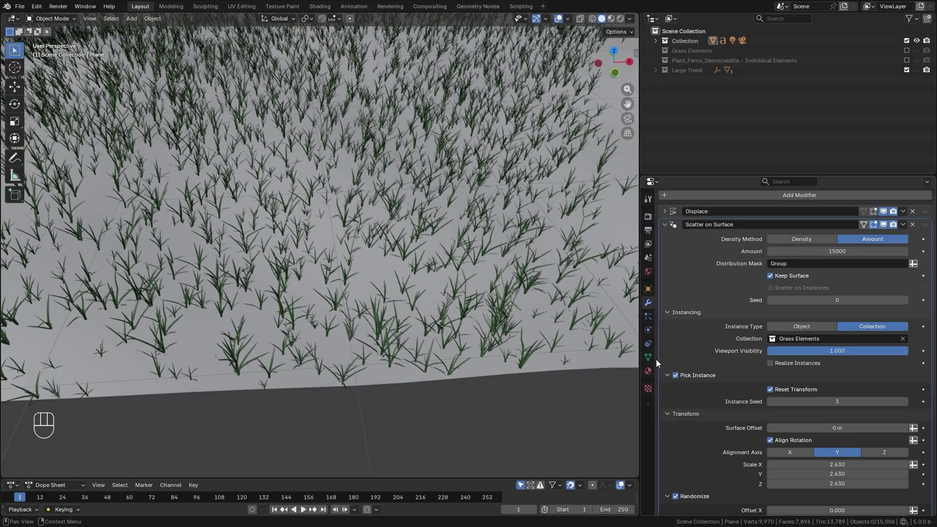
scroll(451, 302, "down", 3)
middle_click_drag(450, 302, 374, 255)
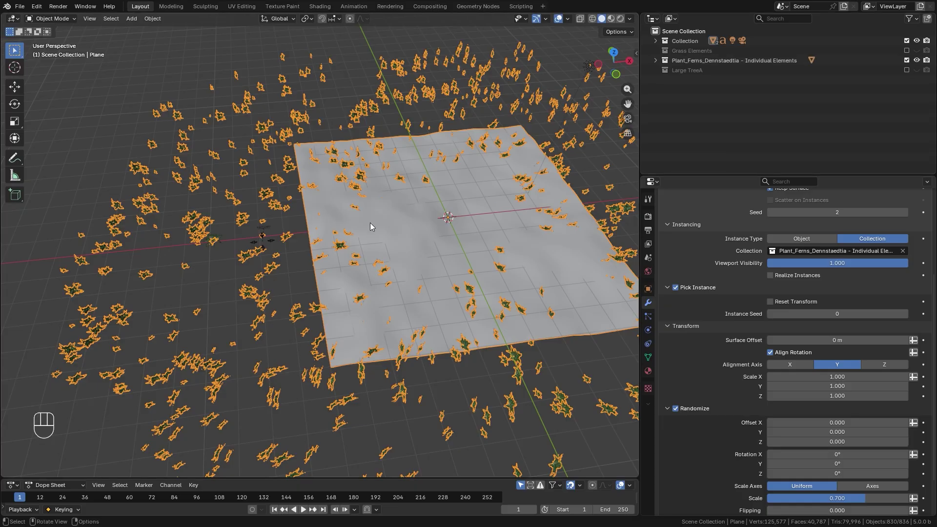
Select a single fern, cancel a trial X-axis move, and frame the view on it.
left_click(214, 239)
key("g")
key("x")
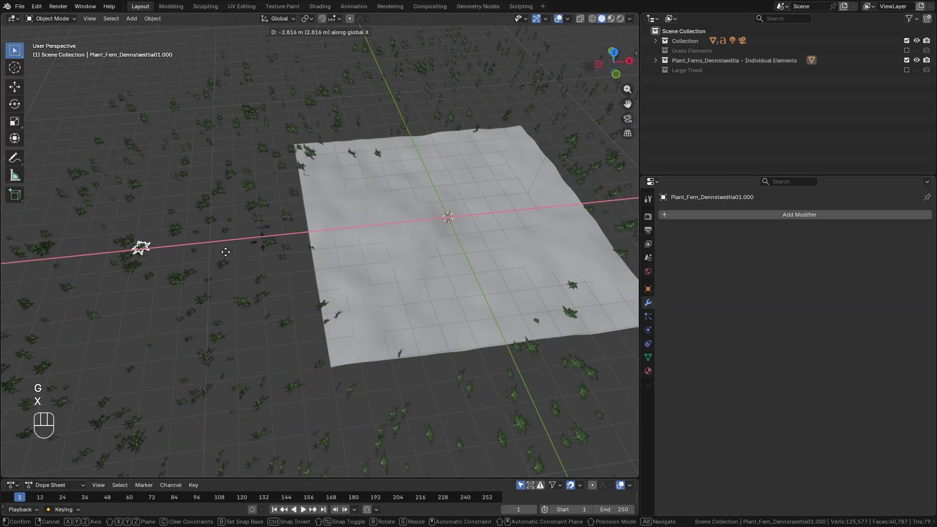
right_click(212, 263)
scroll(200, 267, "up", 3)
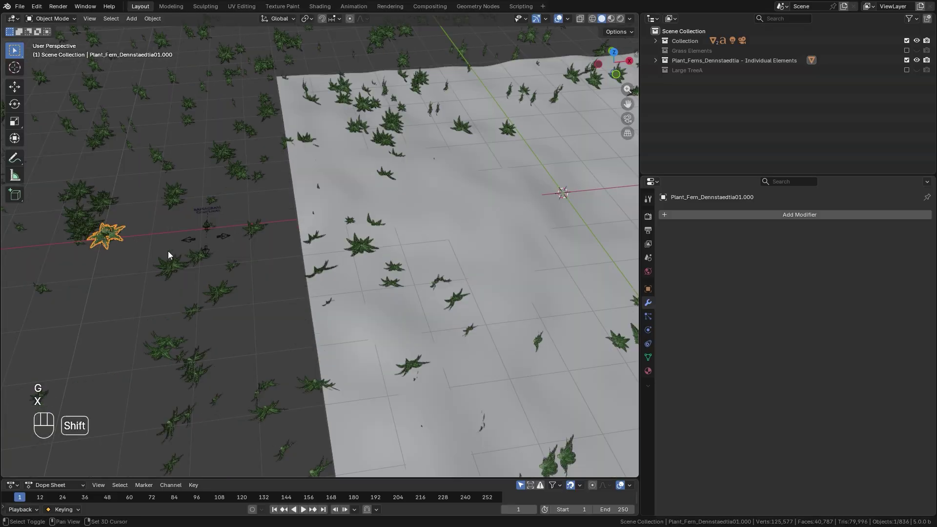
middle_click_drag(168, 251, 359, 224, "shift")
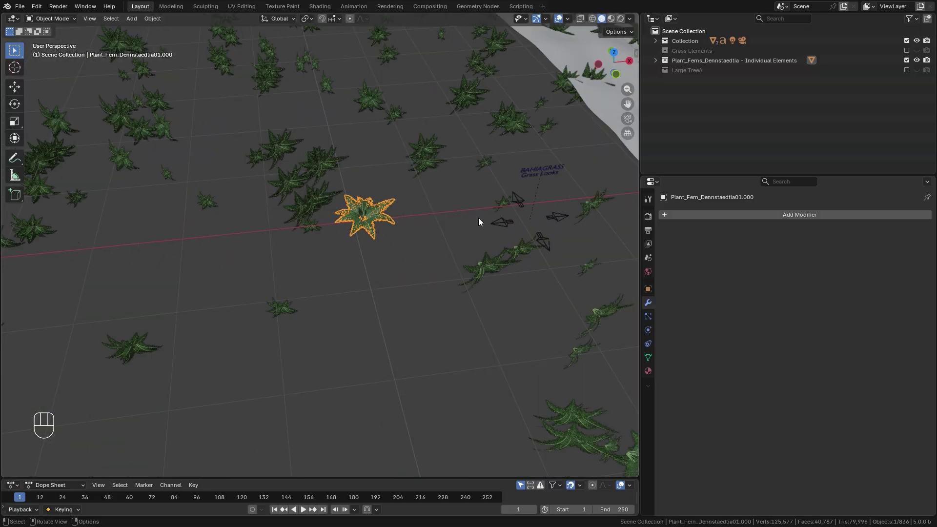
scroll(478, 222, "left", 2, "shift")
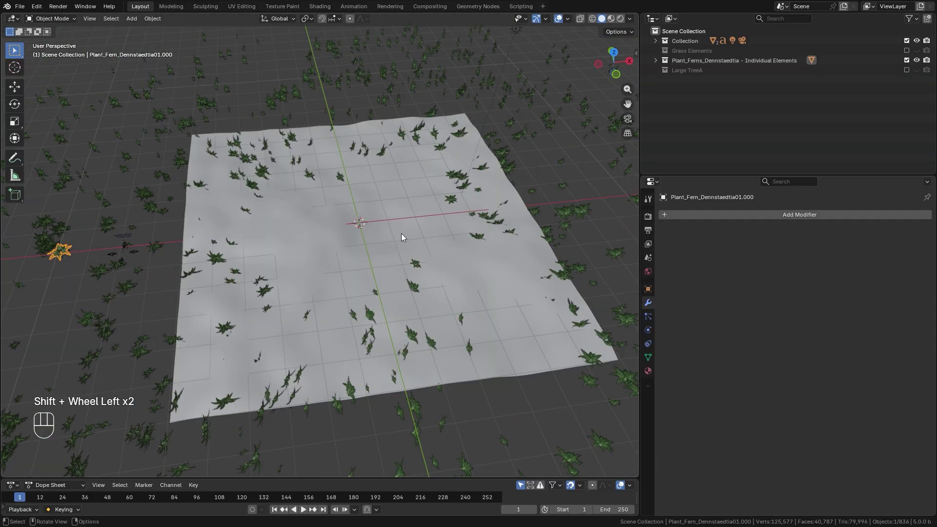
On the fern plane, enable Reset Transform and raise Instance Seed from 2 to 10.
left_click(402, 238)
scroll(771, 376, "down", 2)
left_click(770, 396)
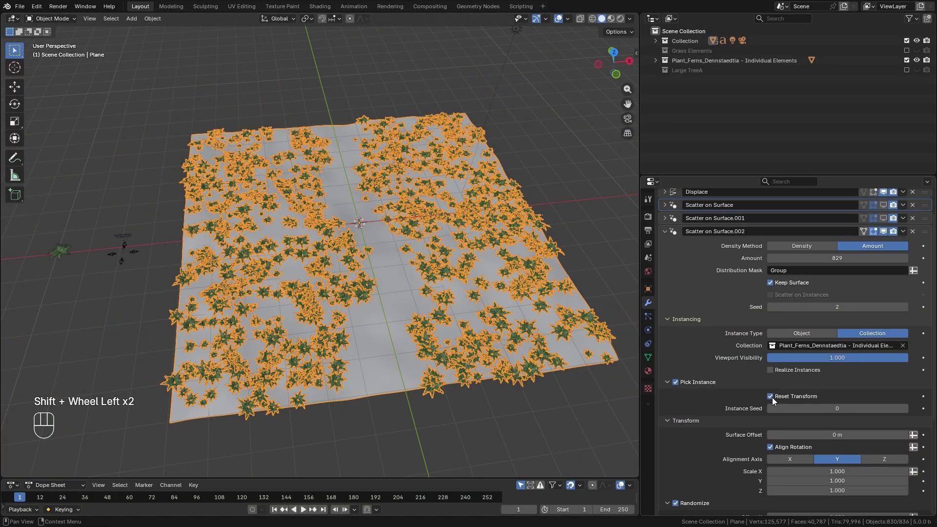
mouse_move(363, 248)
middle_mouse_down()
mouse_move(374, 234)
mouse_move(381, 261)
mouse_move(369, 229)
mouse_move(325, 225)
mouse_move(336, 266)
mouse_move(358, 235)
mouse_move(370, 232)
mouse_move(371, 251)
middle_mouse_up()
key("alt+a")
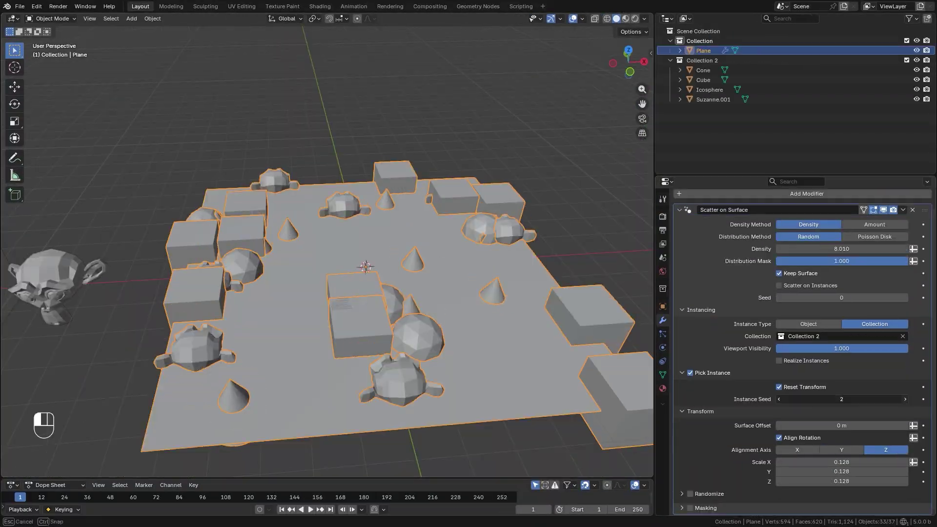
left_click_drag(842, 399, 900, 398)
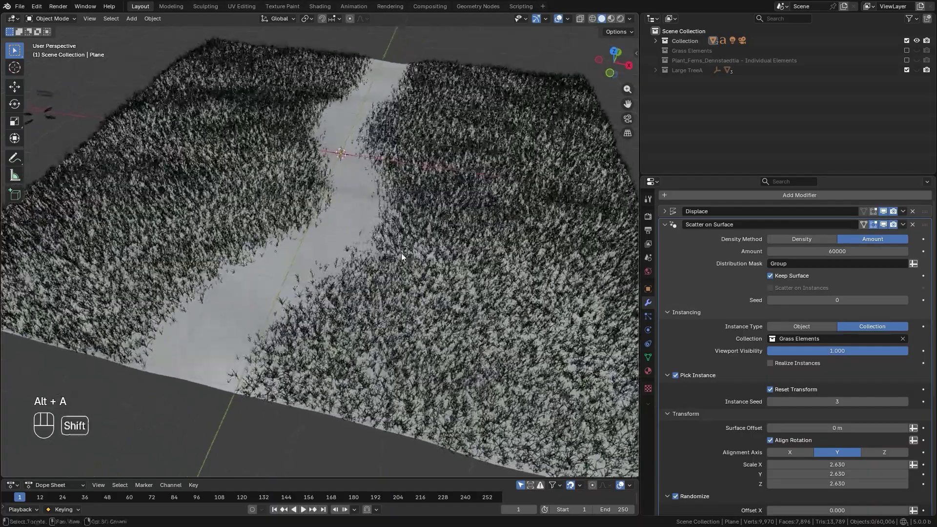
Lower Viewport Visibility to about 0.186 to show far fewer grass blades.
mouse_move(401, 256)
middle_mouse_down("shift")
mouse_move(412, 281)
mouse_move(417, 261)
middle_mouse_up("shift")
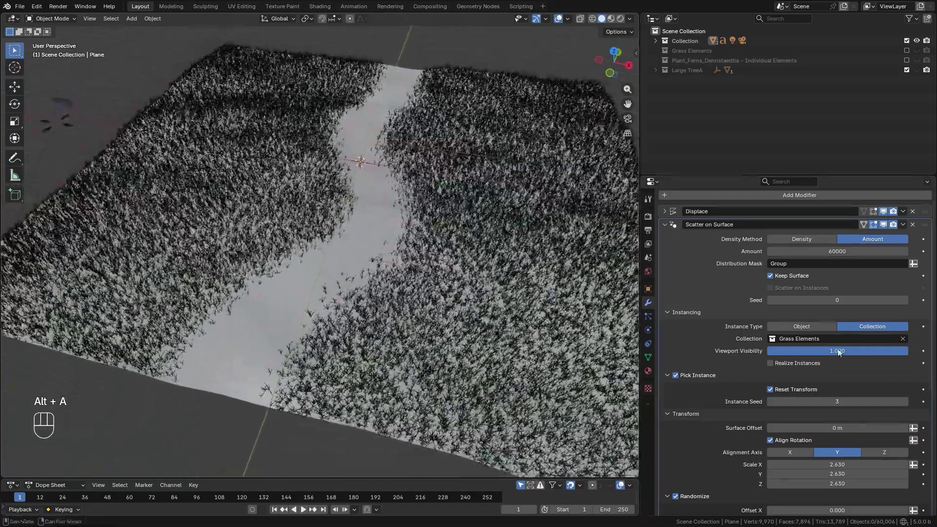
mouse_move(899, 351)
left_mouse_down()
mouse_move(774, 351)
mouse_move(908, 351)
left_mouse_up()
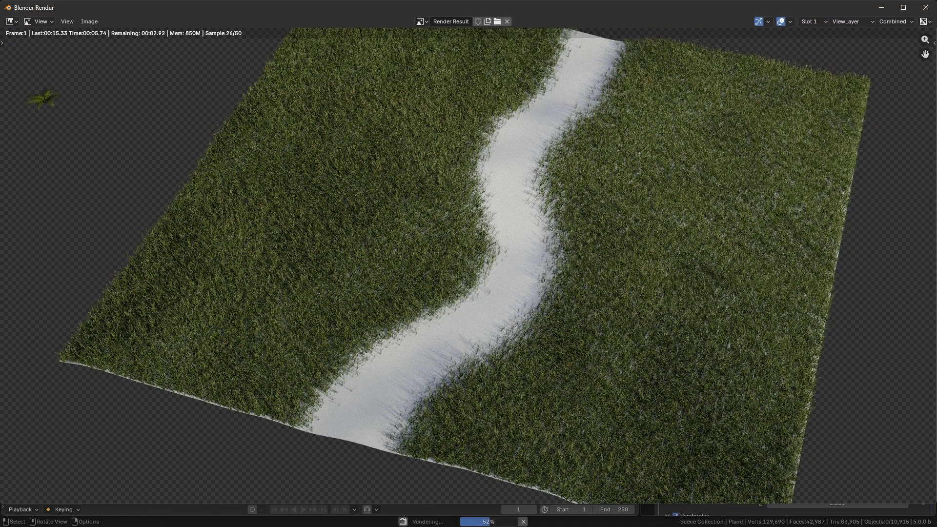
left_click_drag(842, 408, 842, 427)
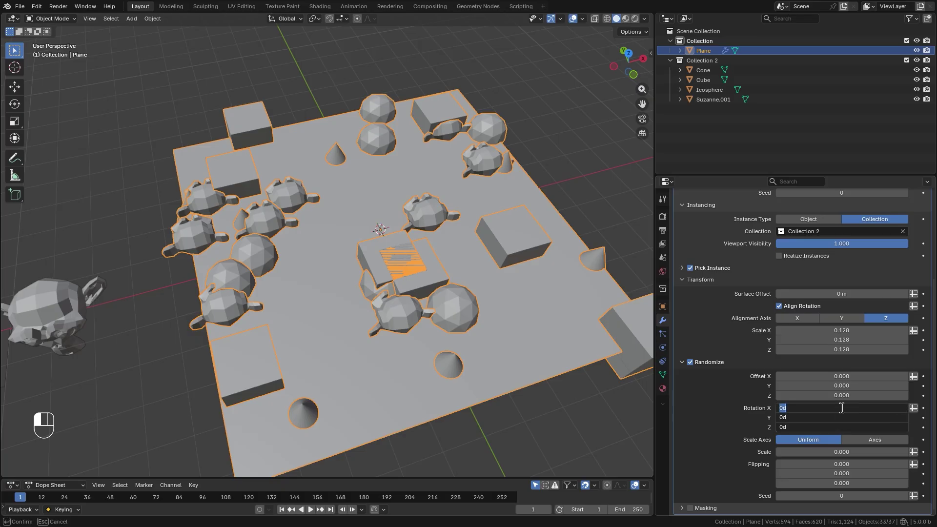
Set Randomize Rotation X, Y and Z to 360°.
type("360")
key("Return")
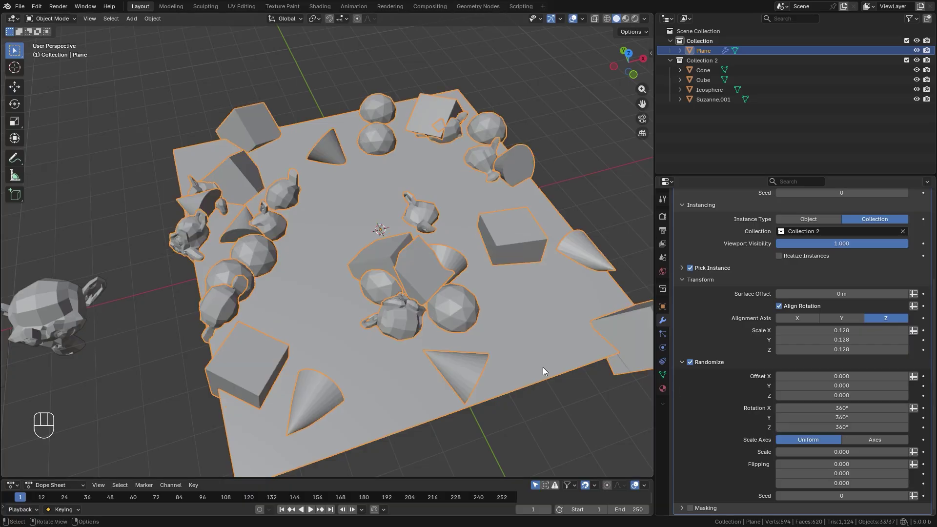
left_click(688, 280)
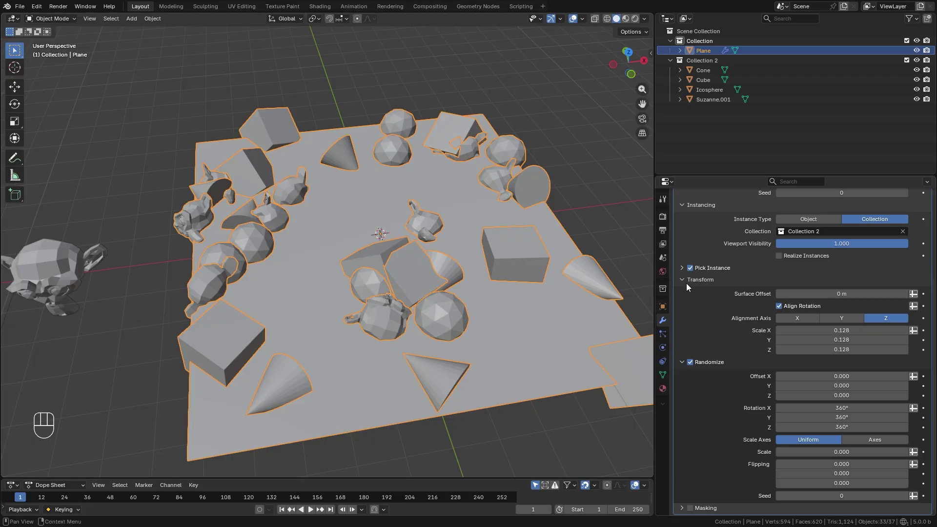
left_click(687, 282)
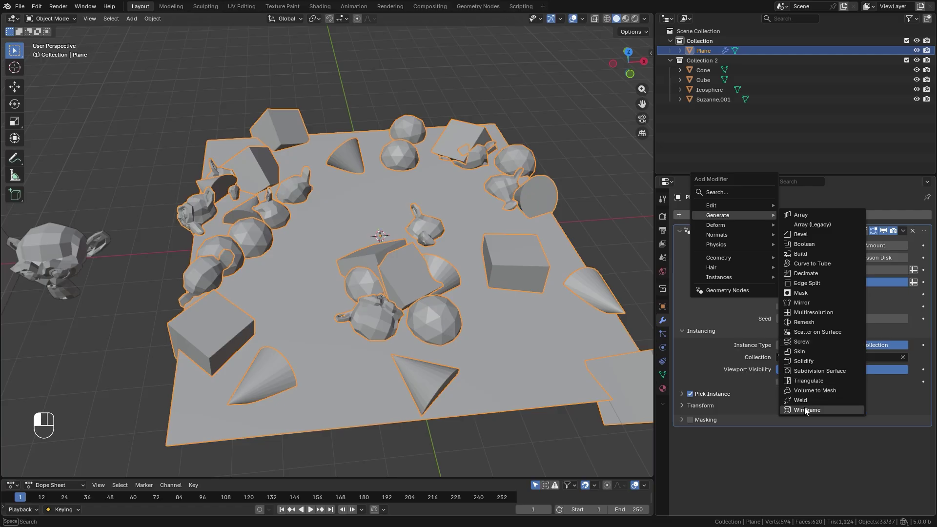
Add a Wireframe modifier, check Realize Instances, and set thickness from 0.0019 to 0.0034 m.
left_click(806, 410)
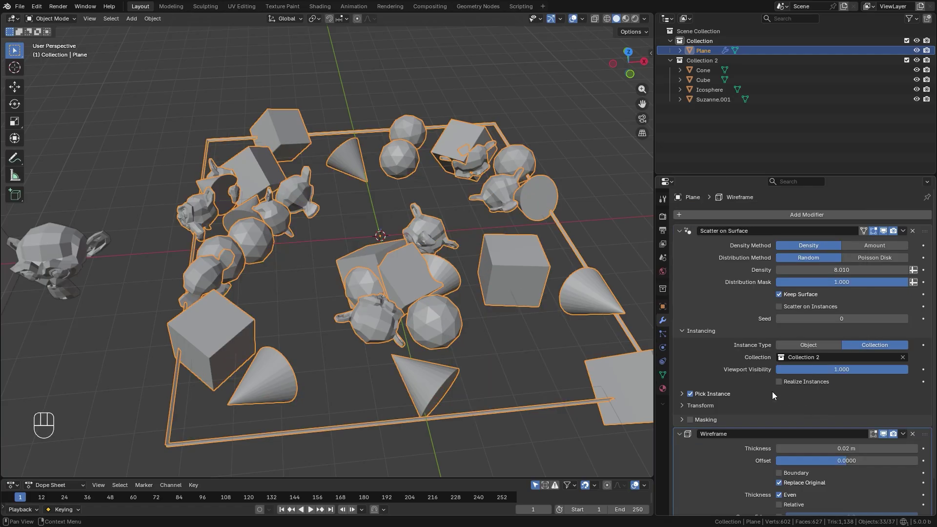
scroll(772, 392, "down", 2)
middle_click_drag(312, 298, 339, 263)
left_click(780, 346)
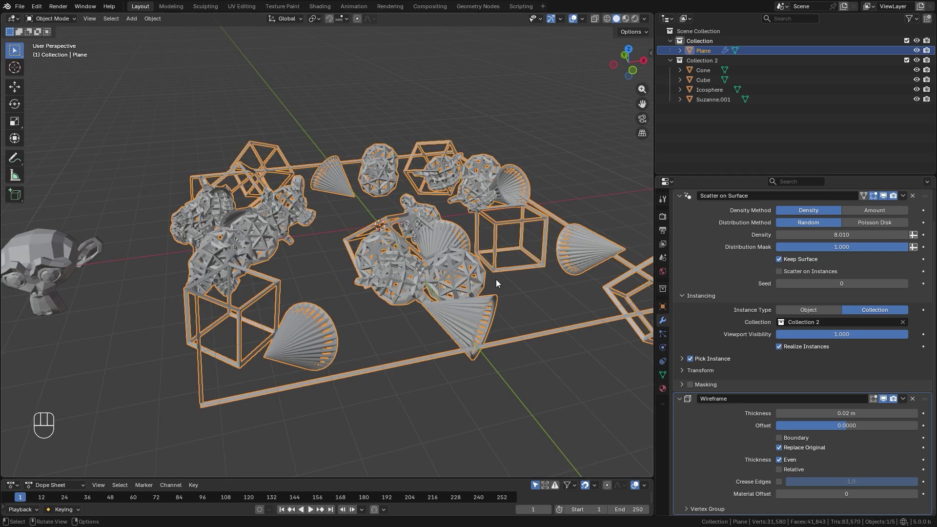
middle_click_drag(496, 280, 483, 288)
left_click_drag(846, 413, 837, 414, "shift")
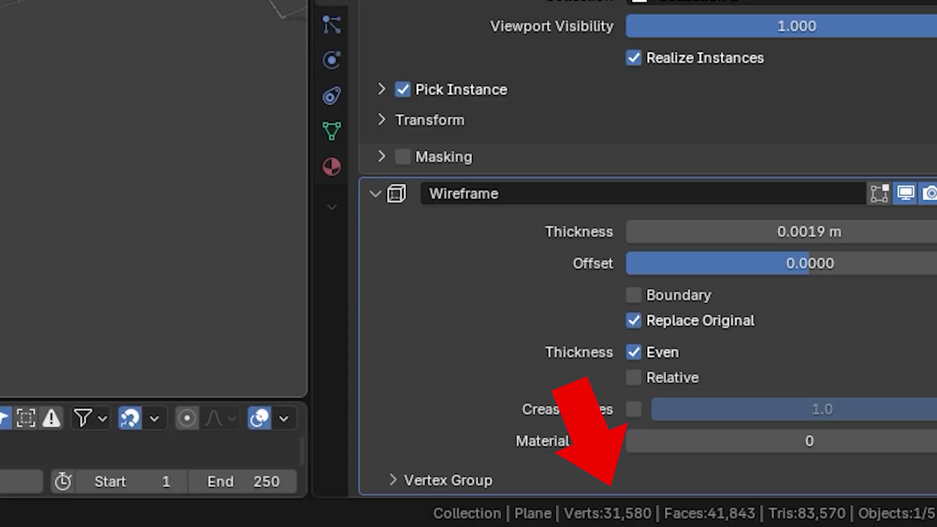
left_click_drag(810, 232, 830, 232, "shift")
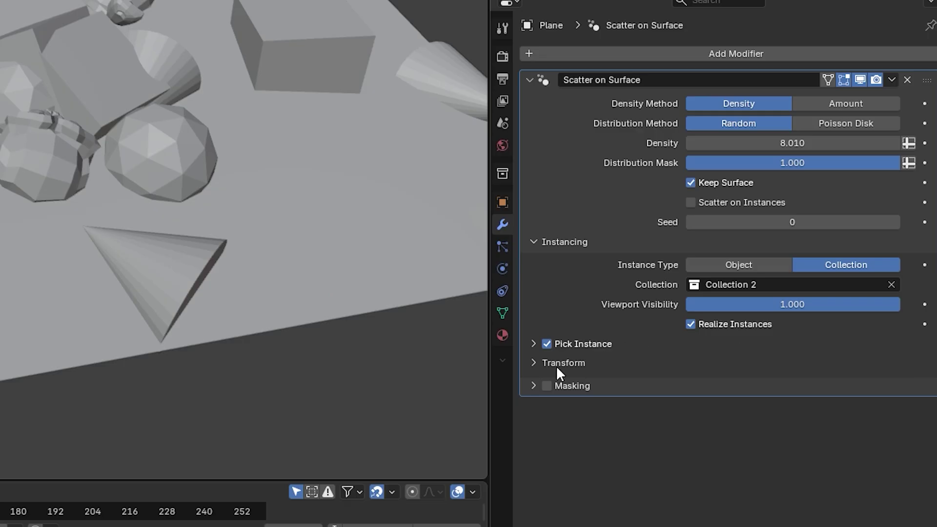
left_click(558, 364)
scroll(687, 347, "down", 8)
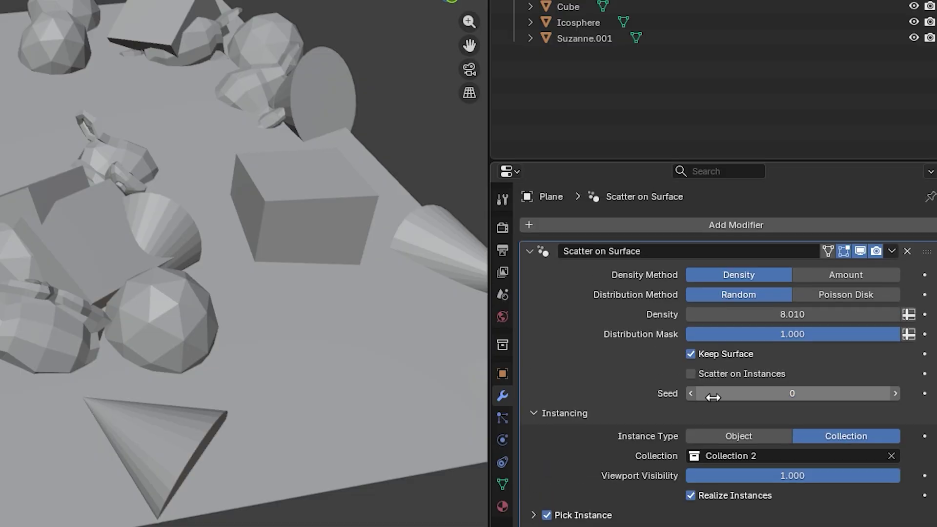
scroll(182, 366, "down", 5)
scroll(176, 363, "up", 5)
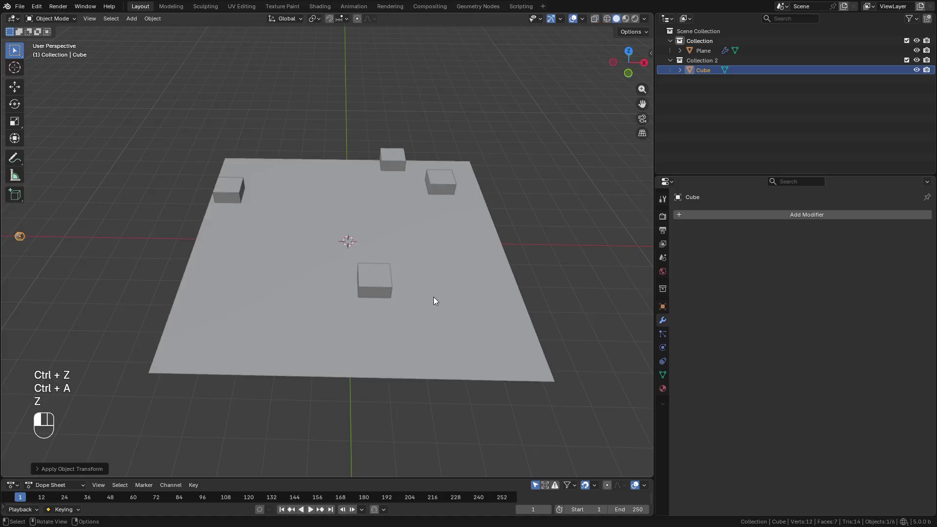
Switch Density Method to Amount and scatter 20, then 5 cubes.
left_click(465, 288)
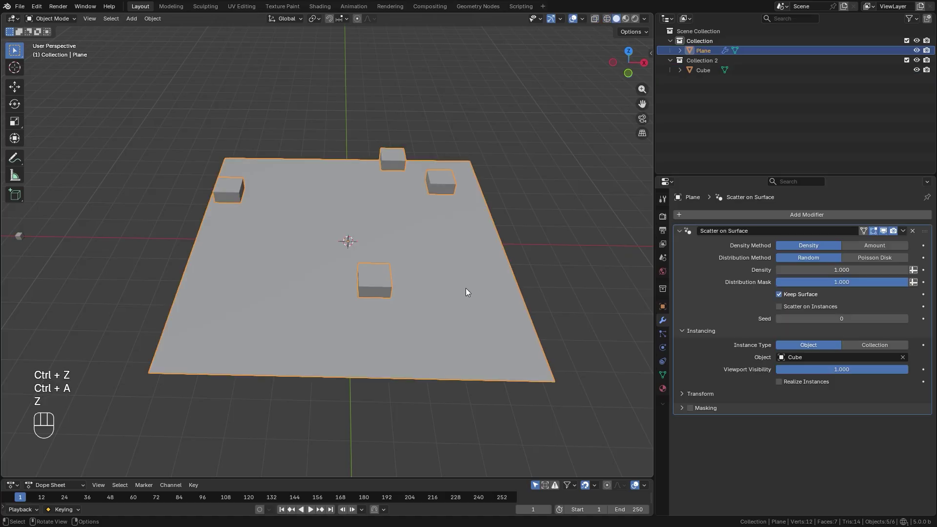
middle_click_drag(466, 289, 502, 286)
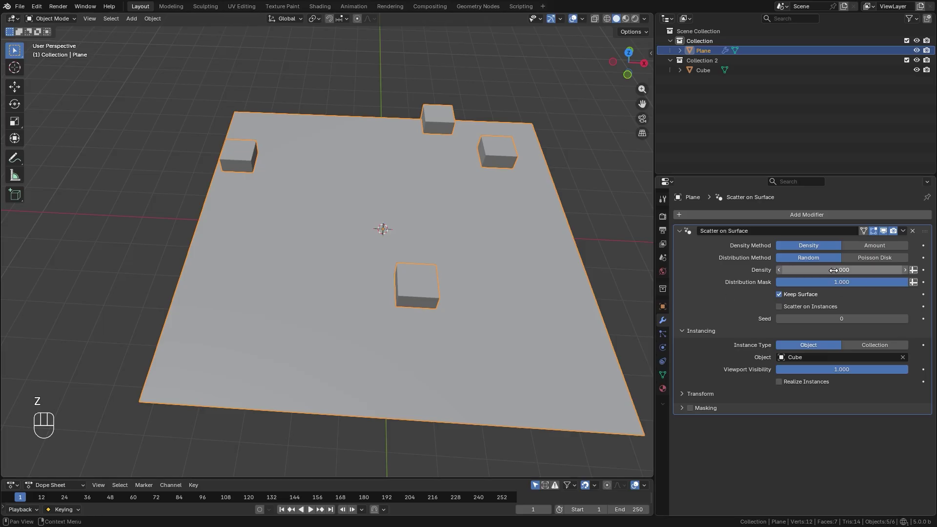
left_click(874, 245)
left_click(841, 258)
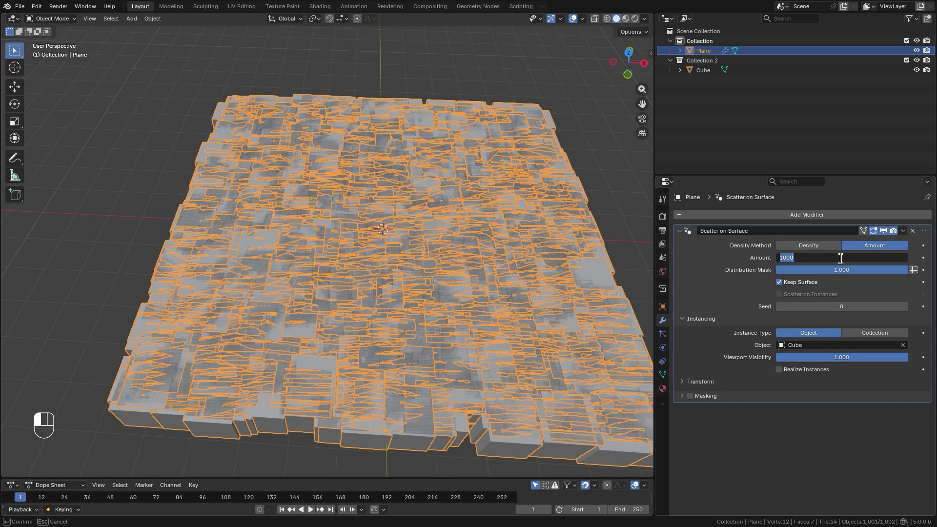
type("20")
key("Return")
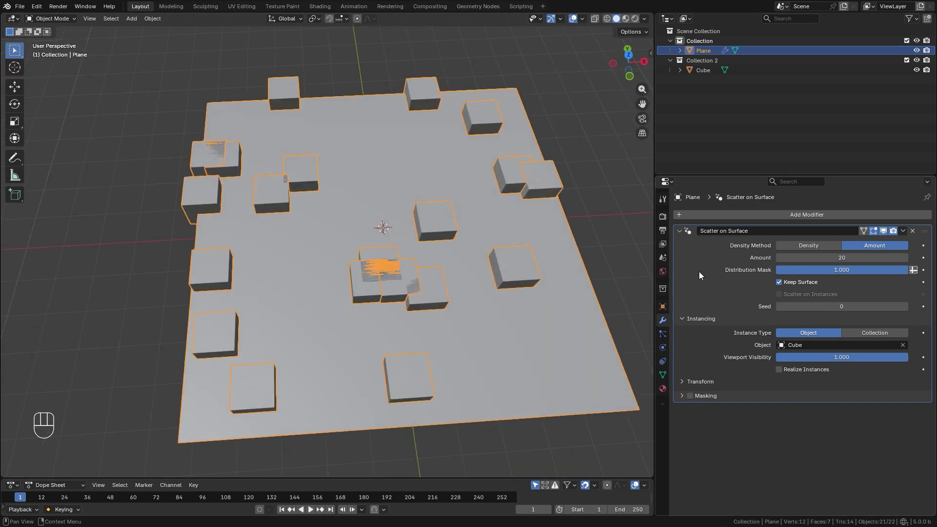
left_click_drag(841, 258, 841, 257)
key("Return")
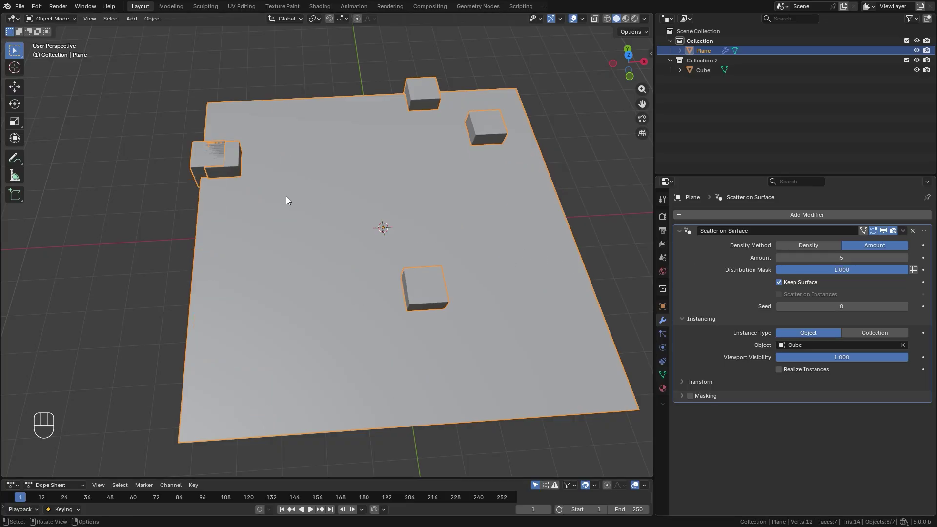
Return to Density, raise it, and switch distribution to Poisson Disk.
left_click(808, 245)
left_click_drag(841, 270, 898, 270)
left_click(898, 258)
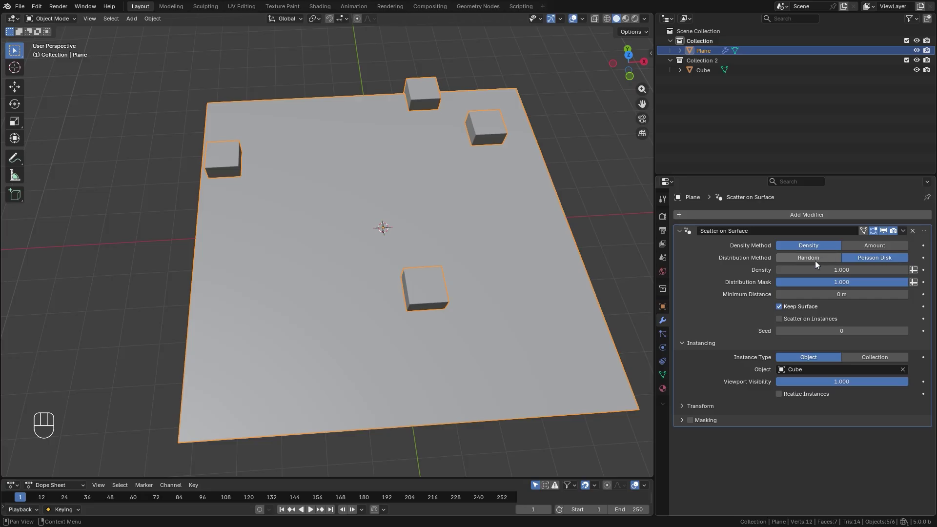
Switch distribution to Random, try density 8.620, then cancel back to 1.000.
left_click(540, 293)
left_click_drag(542, 325, 683, 326)
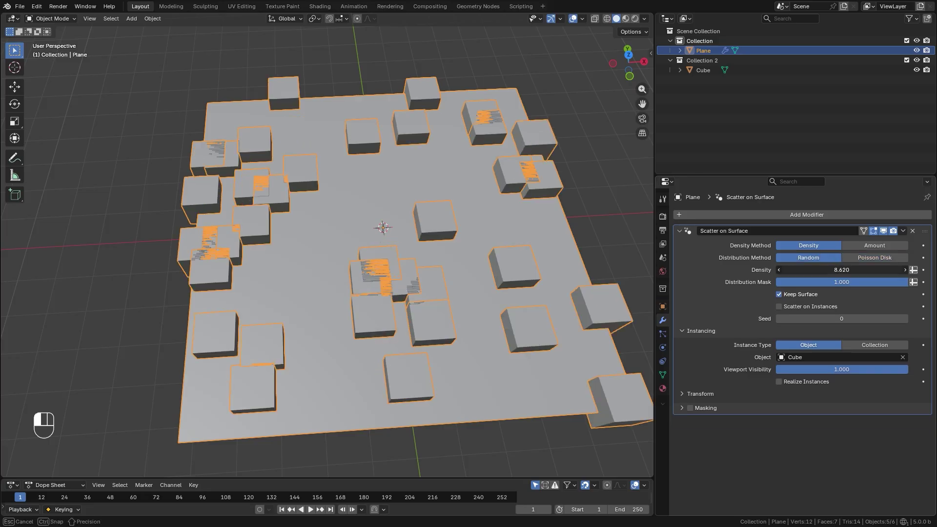
key("Escape")
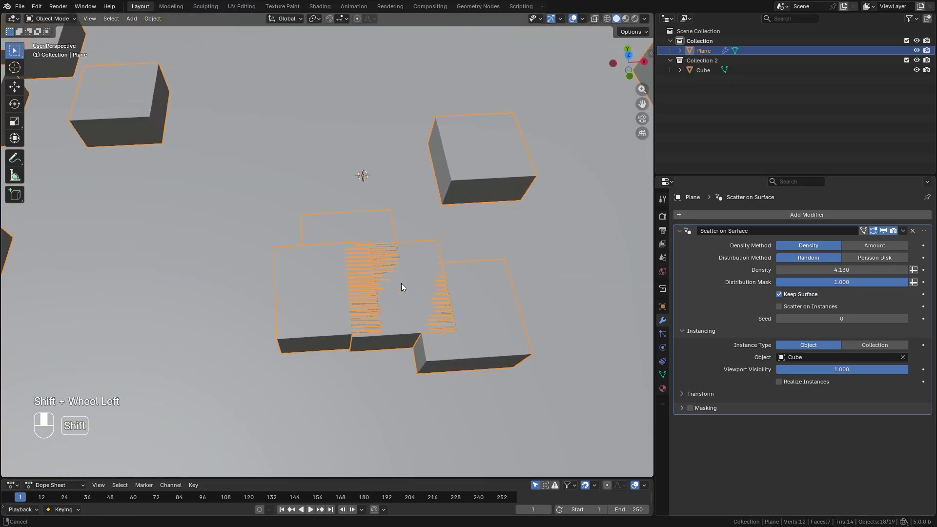
scroll(281, 226, "left", 2, "shift")
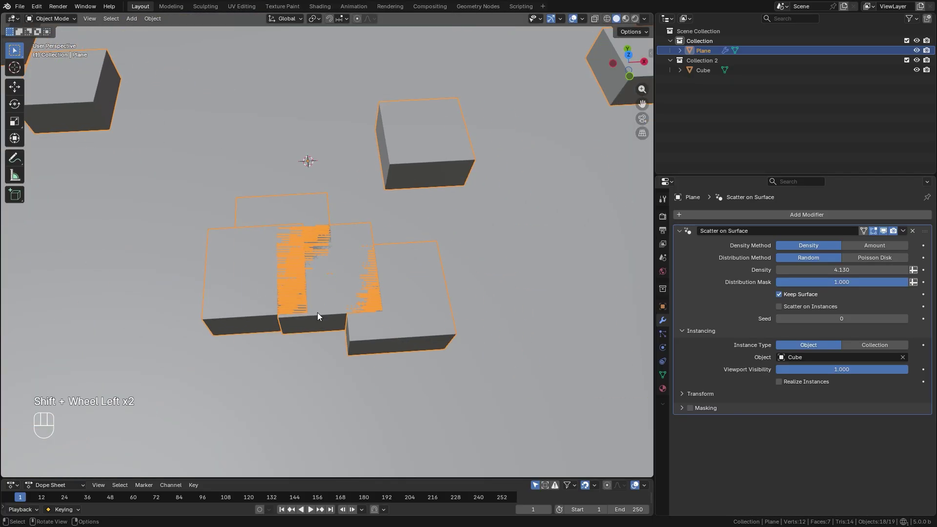
scroll(387, 307, "down", 4)
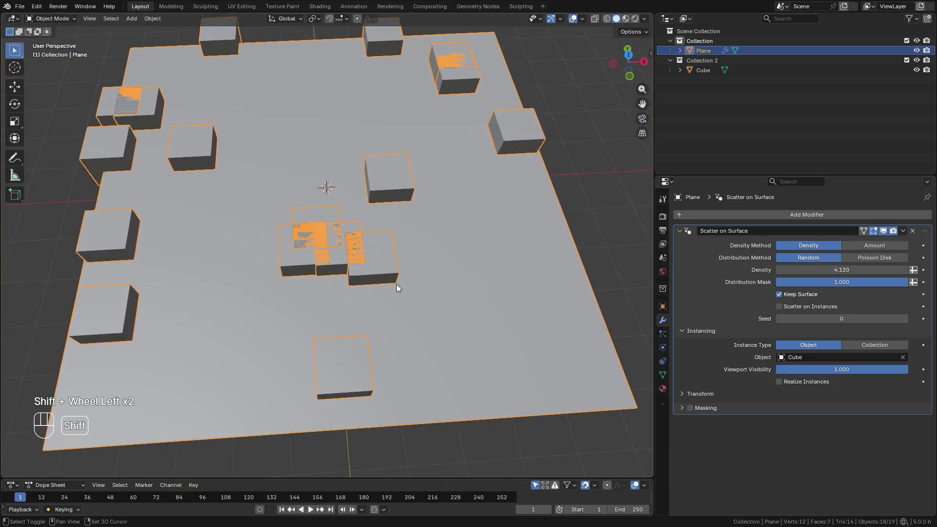
middle_click_drag(414, 271, 447, 273, "shift")
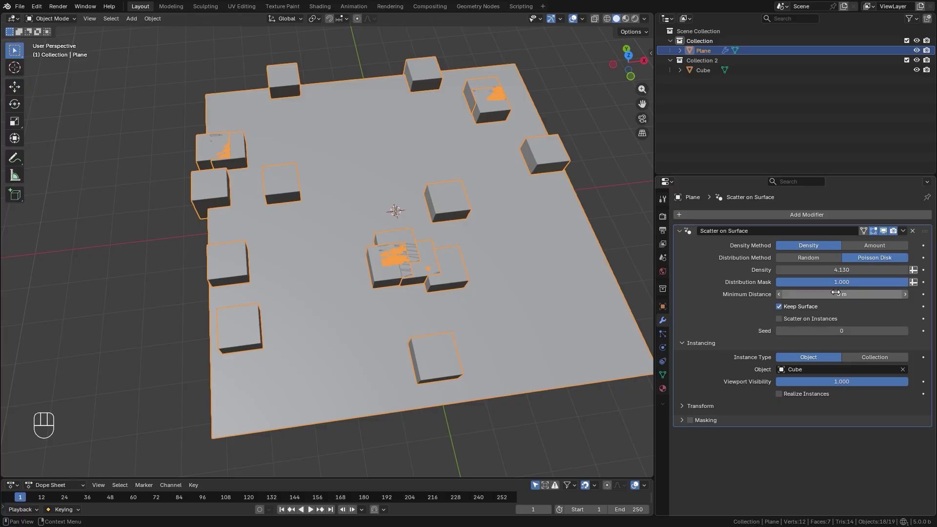
key("shift")
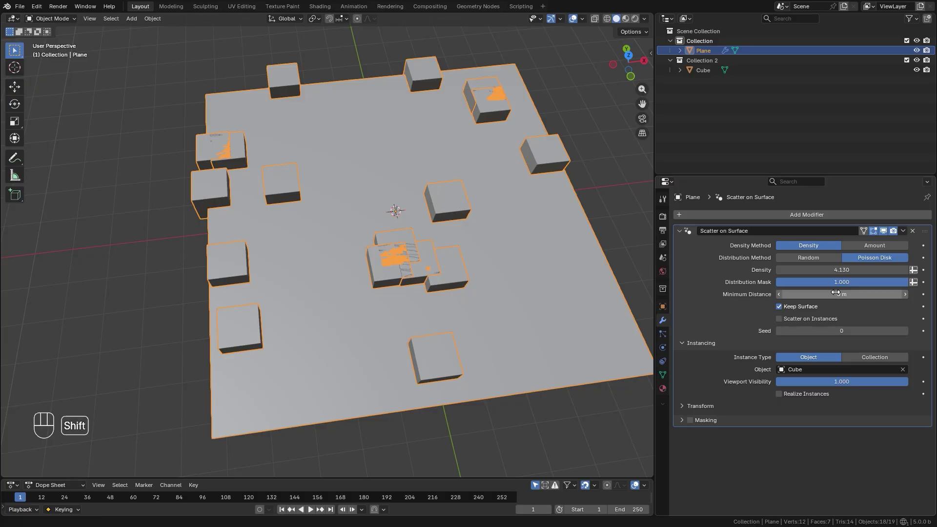
Set the Poisson Disk Minimum Distance to 0.147 m so cubes stop overlapping.
mouse_move(816, 297)
left_mouse_down("shift")
mouse_move(825, 297)
mouse_move(813, 294)
left_mouse_up("shift")
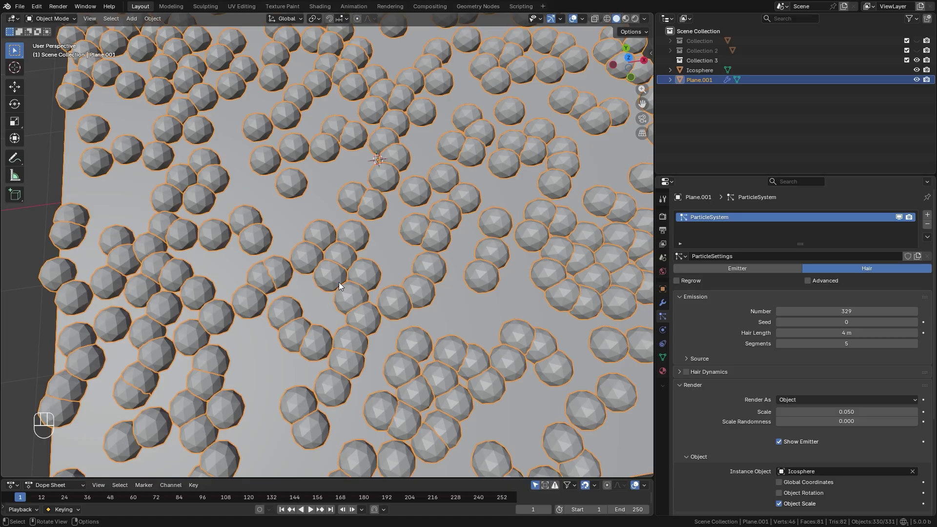
Compare with the icosphere hair-particle scene, then raise the cube scatter's Minimum Distance to 0.25 m at density 34.750.
scroll(339, 282, "down", 5)
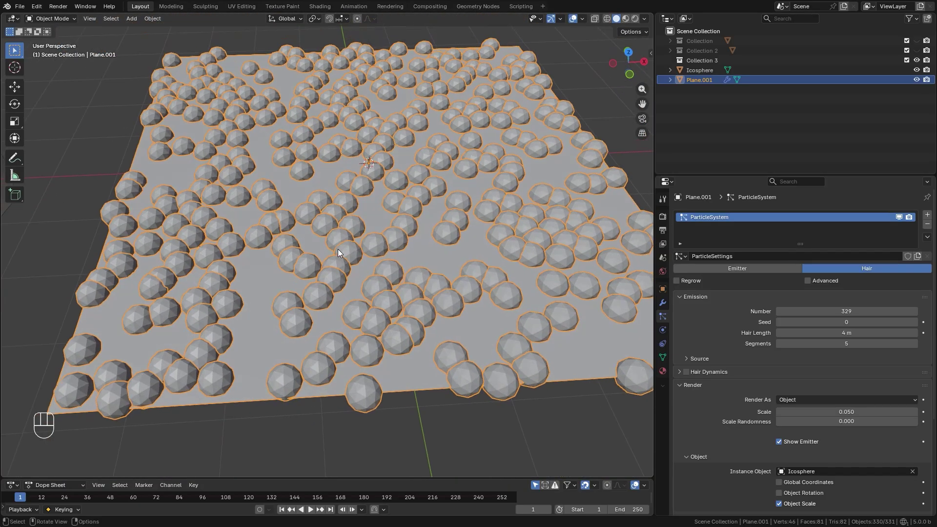
mouse_move(338, 249)
middle_mouse_down()
mouse_move(389, 249)
mouse_move(319, 238)
mouse_move(336, 261)
middle_mouse_up()
scroll(336, 260, "up", 5)
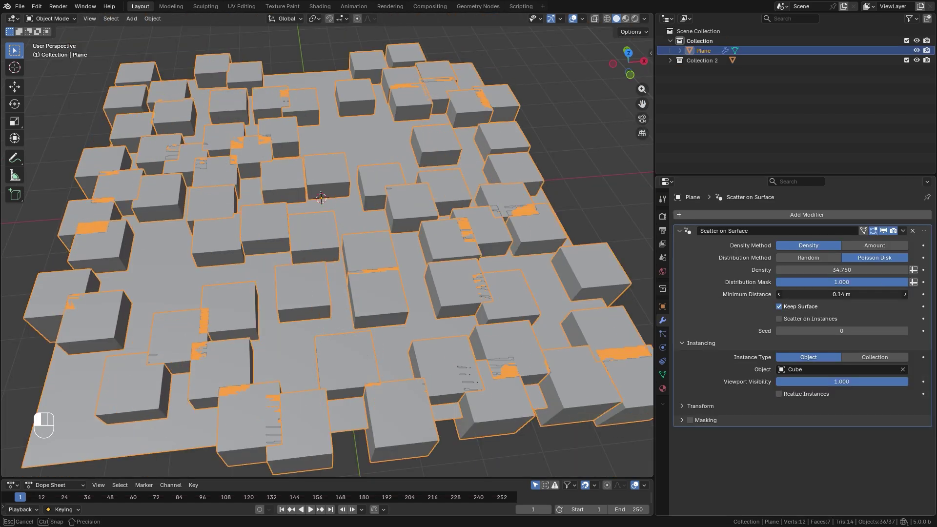
left_click_drag(820, 294, 820, 295)
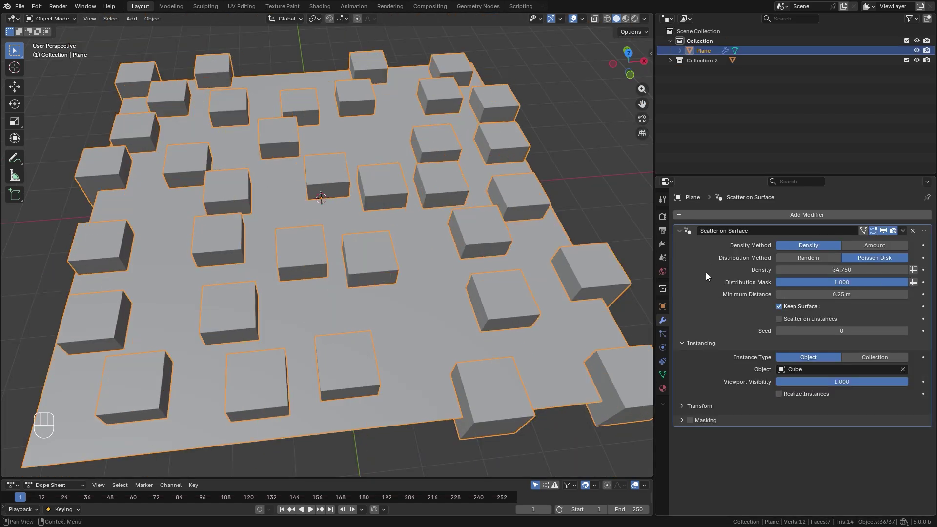
Switch Distribution Mask to an attribute and weight-paint the Group vertex group onto the plane.
mouse_move(874, 286)
left_mouse_down()
mouse_move(748, 286)
mouse_move(883, 286)
left_mouse_up()
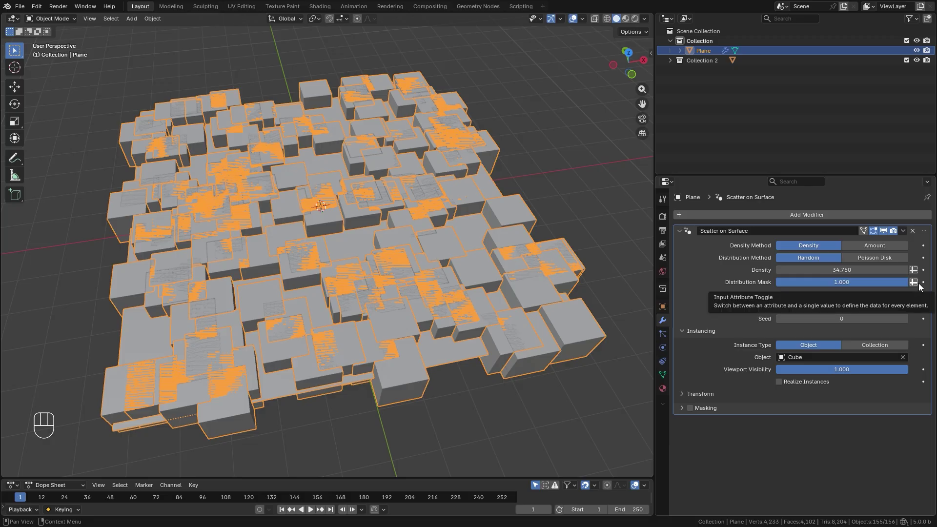
left_click(915, 284)
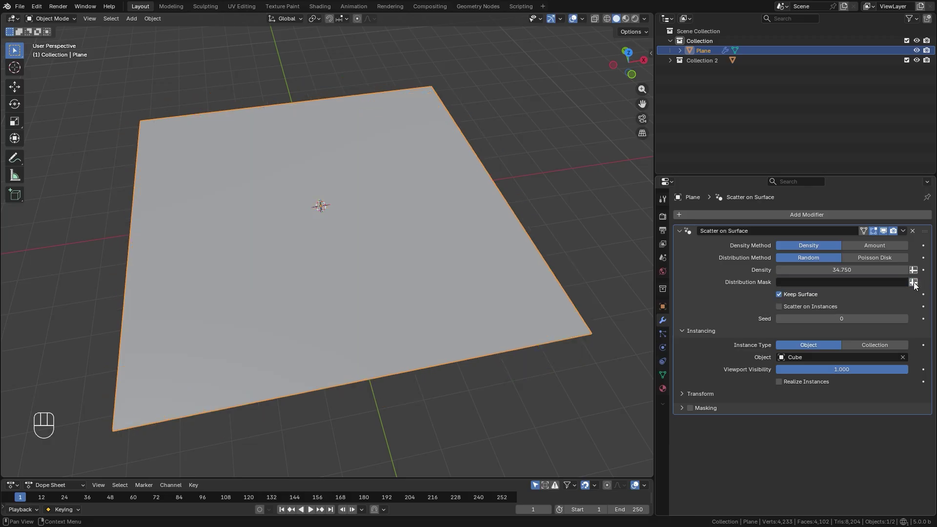
left_click(662, 375)
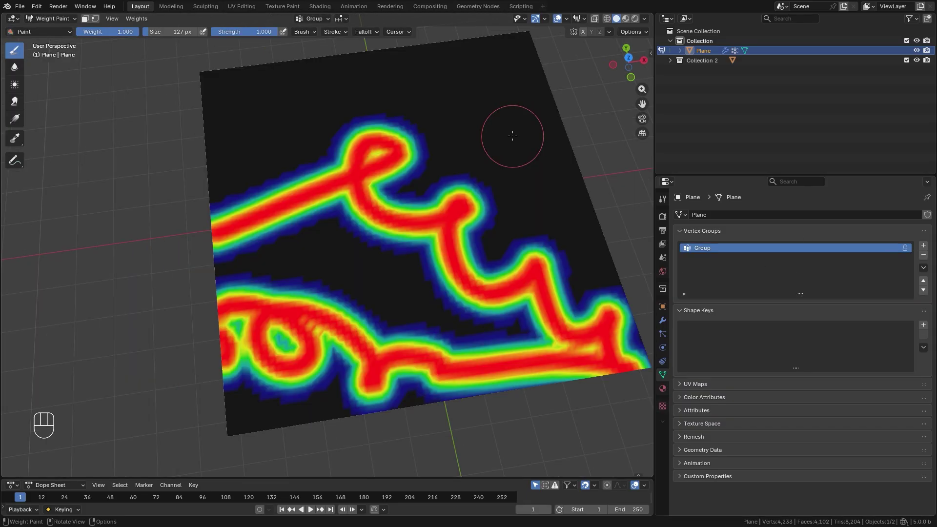
left_click_drag(513, 136, 634, 342)
left_click(51, 18)
left_click(47, 25)
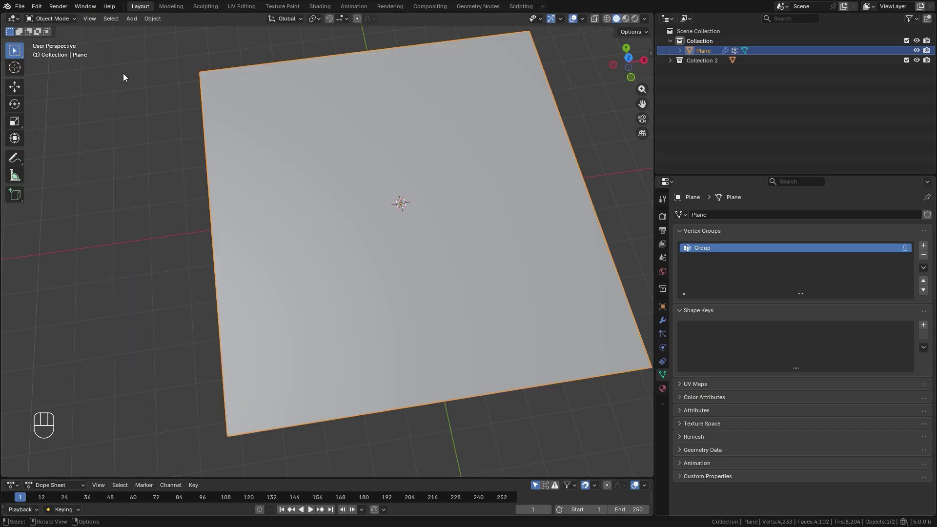
Choose Group as the scatter's Distribution Mask attribute and inspect the masked cubes.
left_click(663, 320)
left_click(824, 282)
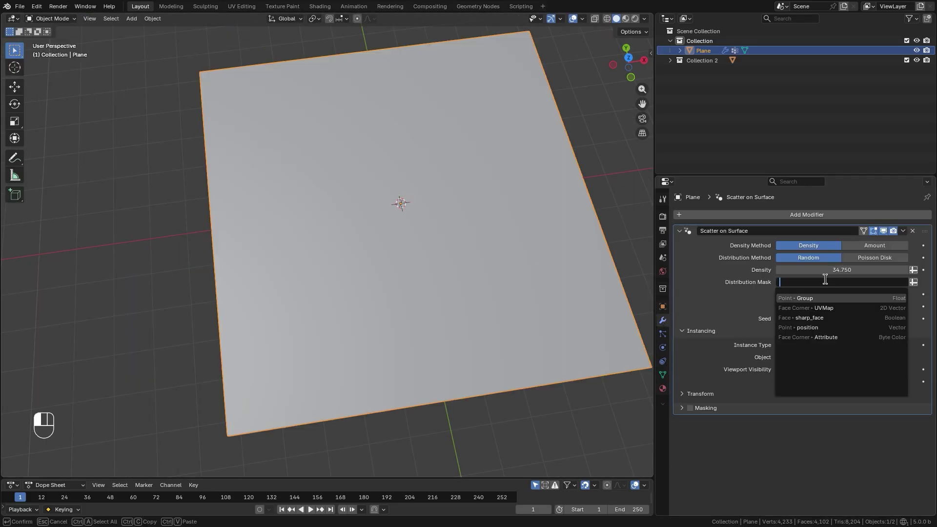
left_click(805, 298)
middle_click_drag(561, 284, 532, 235)
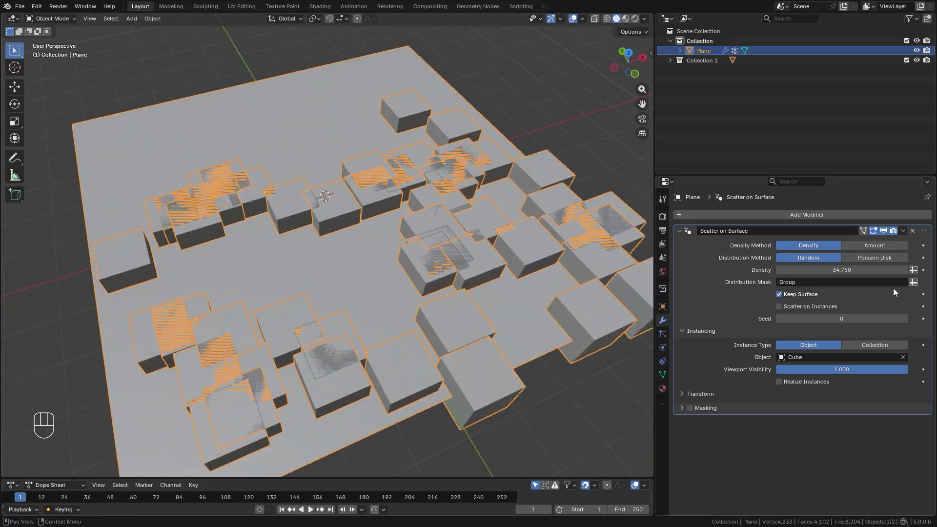
left_click(701, 393)
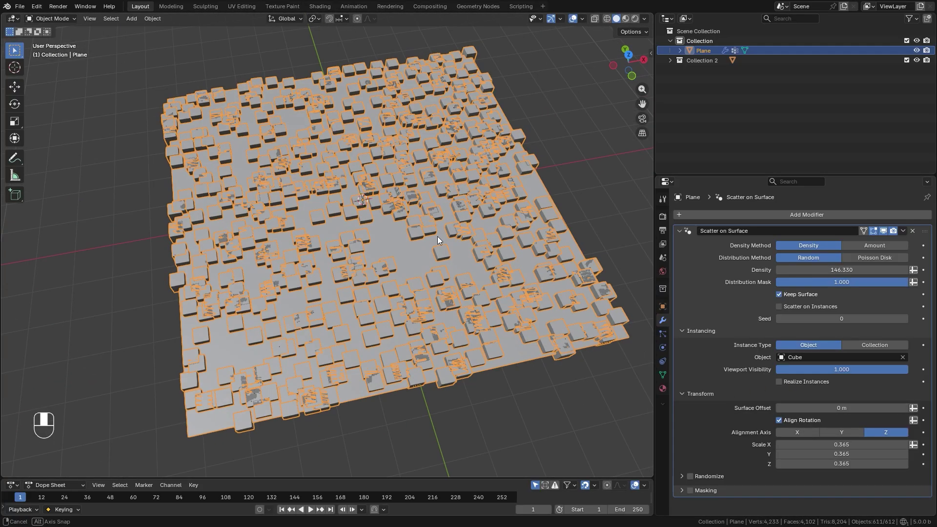
left_click(779, 295)
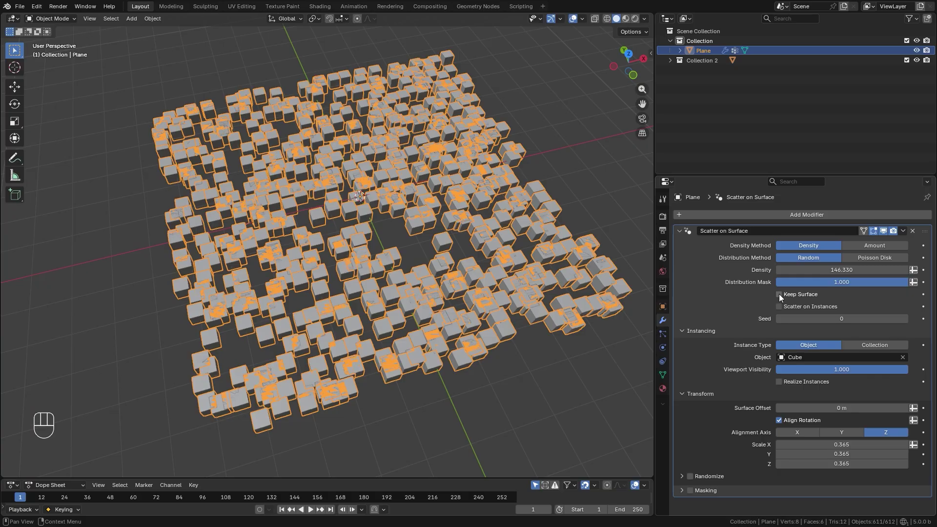
left_click(779, 295)
left_click(779, 294)
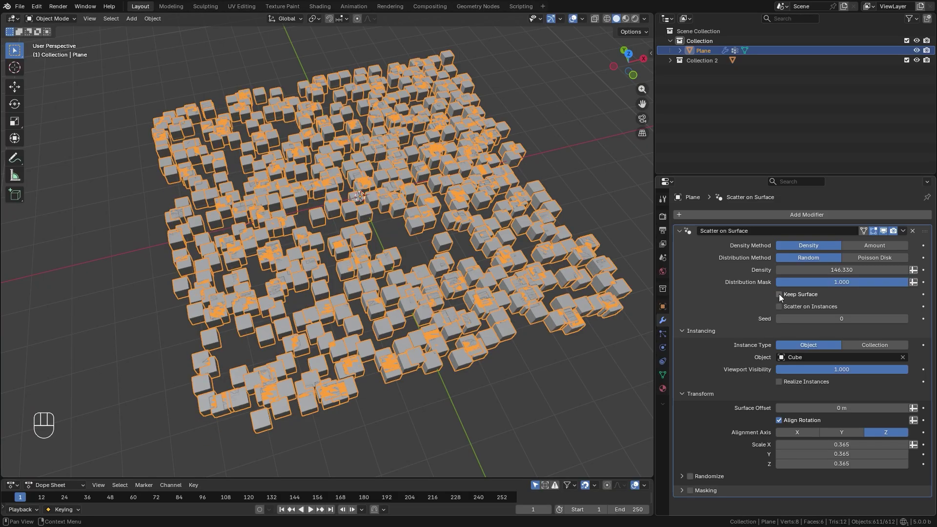
left_click(779, 294)
left_click(779, 295)
left_click(779, 294)
left_click(779, 294)
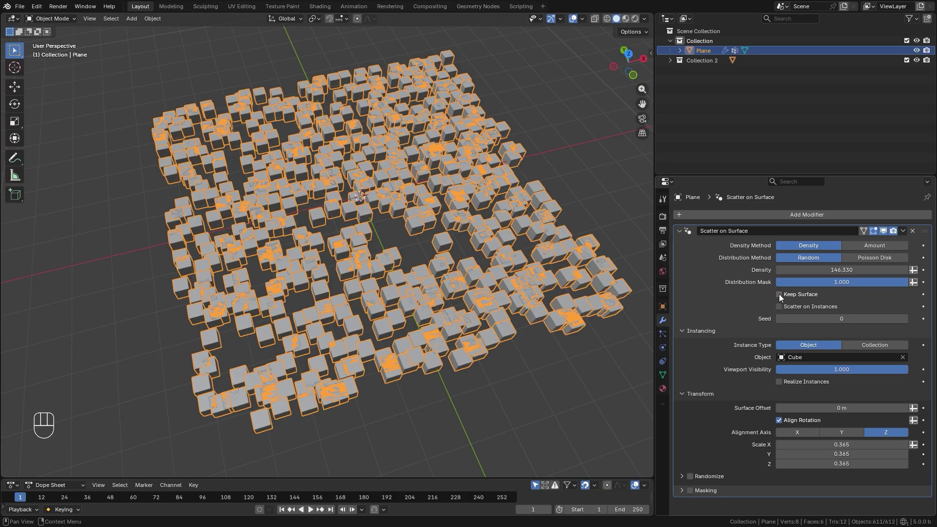
left_click(779, 294)
left_click(779, 295)
left_click(779, 294)
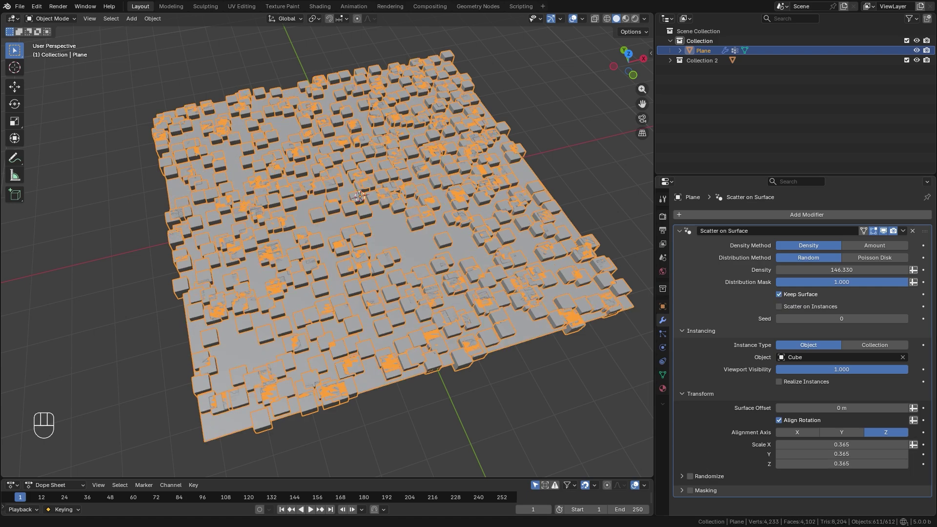
Add a second Scatter on Surface with Scatter on Instances, scattering Spheres at density 15.600, scale 0.029.
left_click(746, 215)
mouse_move(745, 216)
left_click(845, 333)
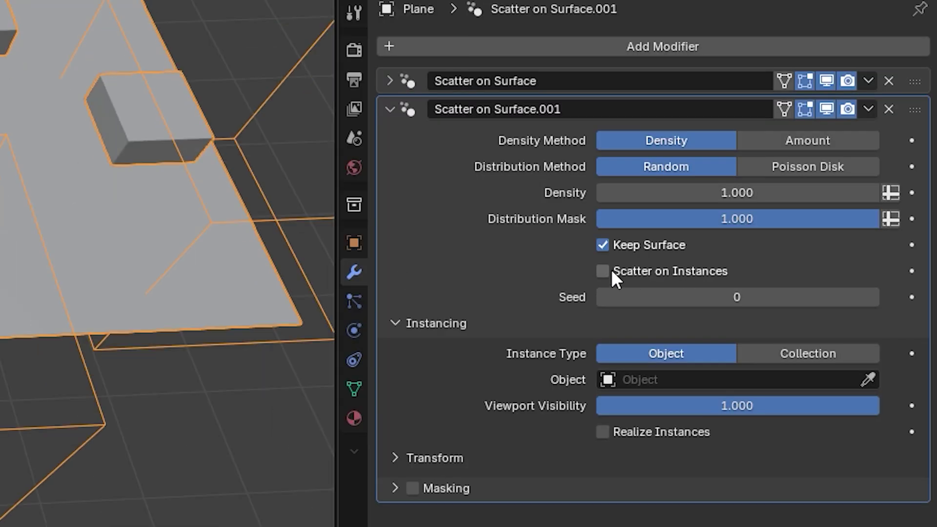
left_click(603, 271)
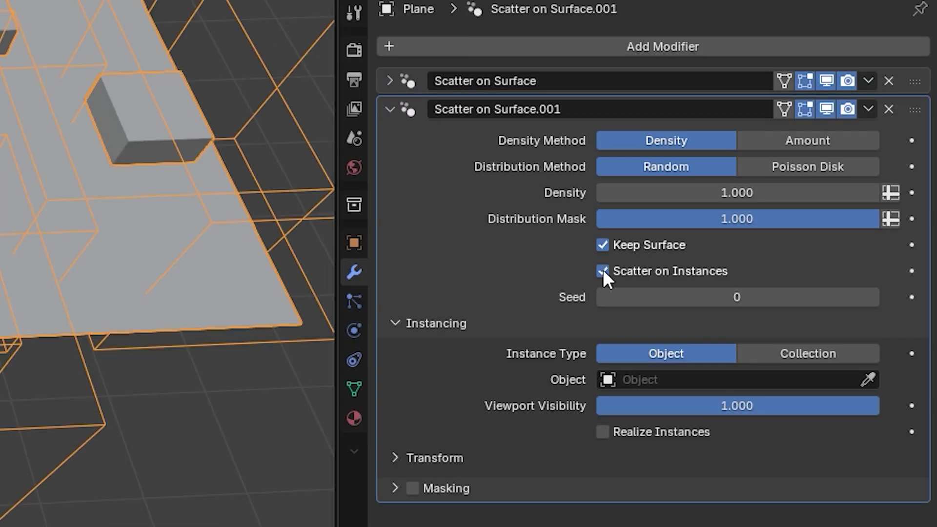
left_click(868, 380)
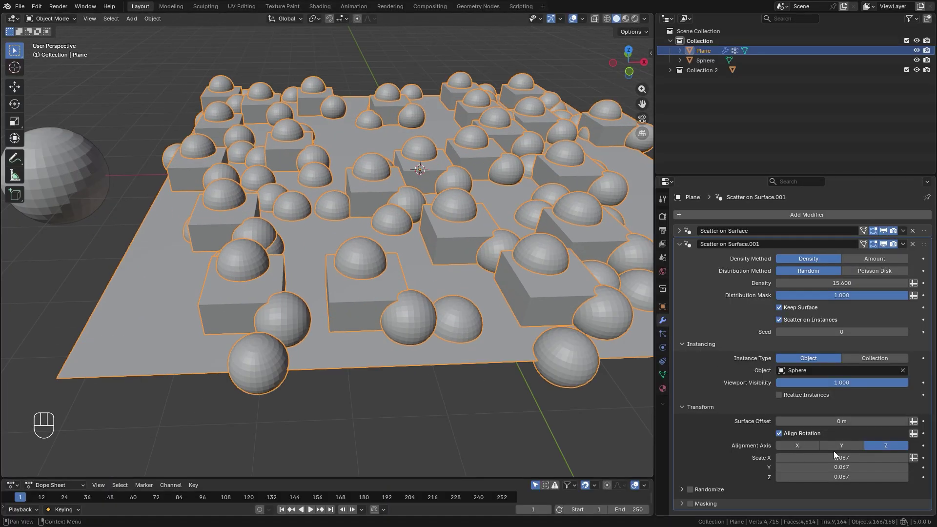
left_click_drag(834, 454, 458, 241, "shift")
key("alt+a")
middle_click_drag(459, 241, 310, 204)
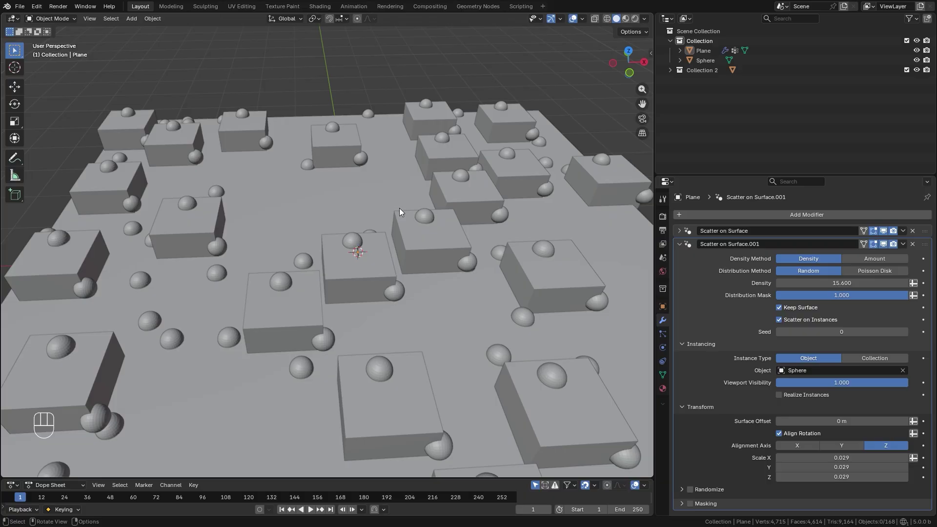
Toggle Scatter on Instances off and on, then resize the scattered cubes, ending at scale 1.000.
left_click(779, 320)
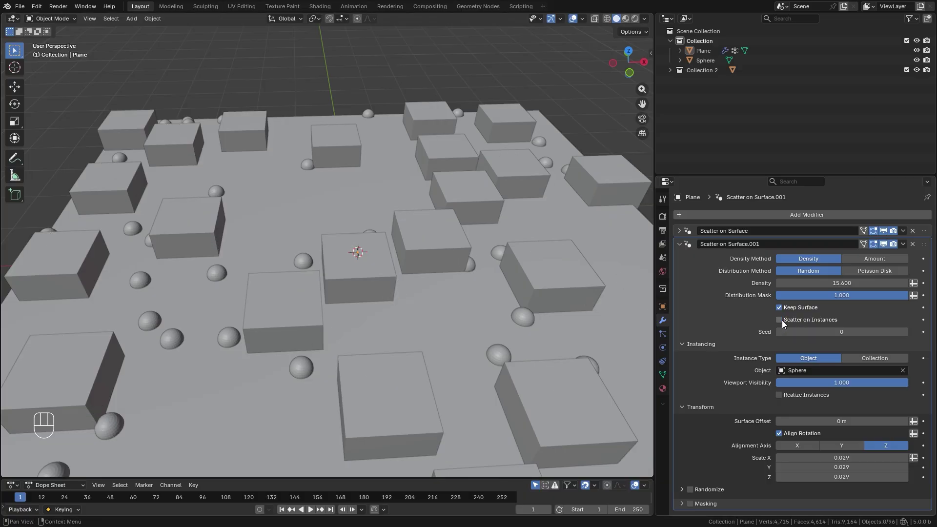
left_click(779, 320)
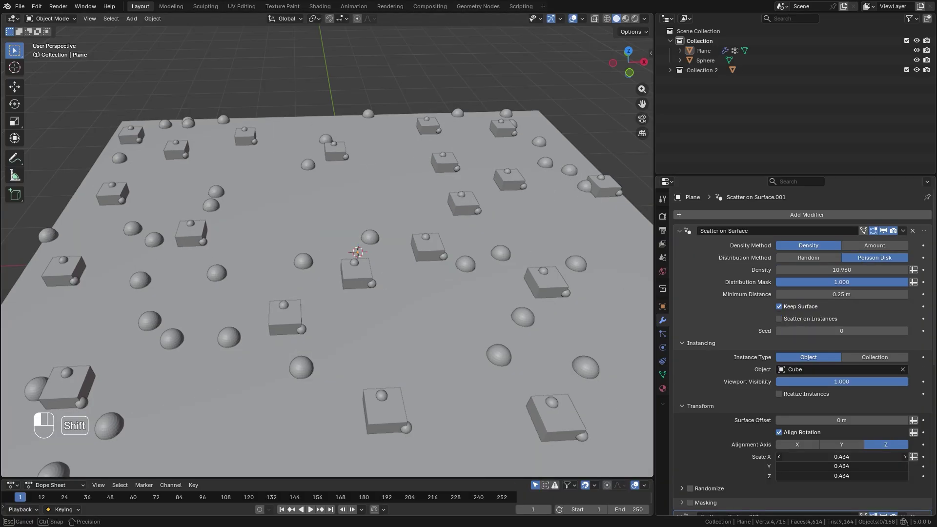
mouse_move(841, 456)
left_mouse_down("shift")
mouse_move(881, 456)
mouse_move(822, 457)
mouse_move(860, 456)
left_mouse_up("shift")
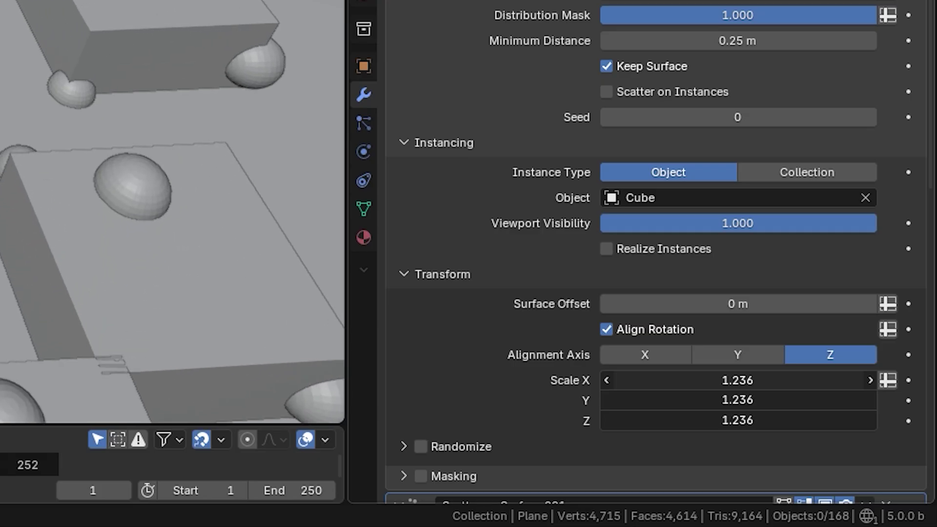
left_click_drag(751, 380, 732, 380, "shift")
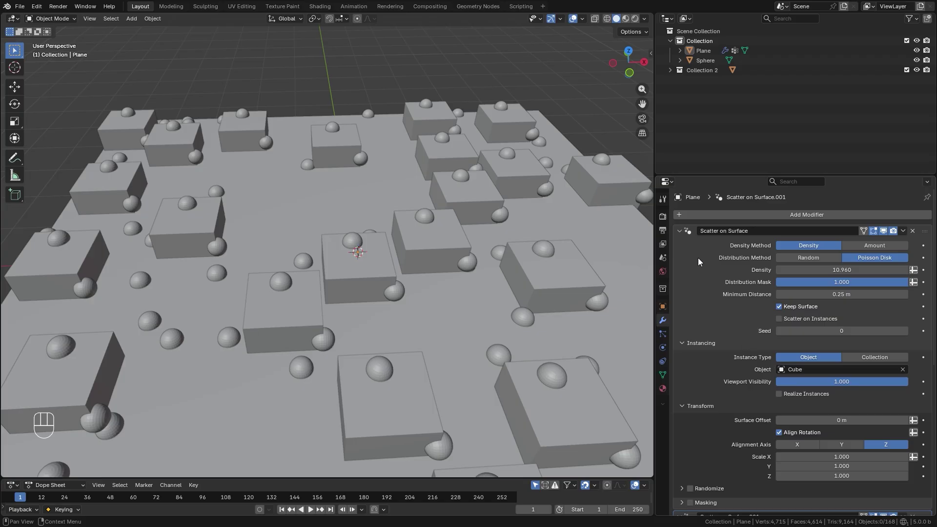
Collapse the first modifier and step up the Scatter on Surface.001 seed to reshuffle the spheres.
left_click(679, 231)
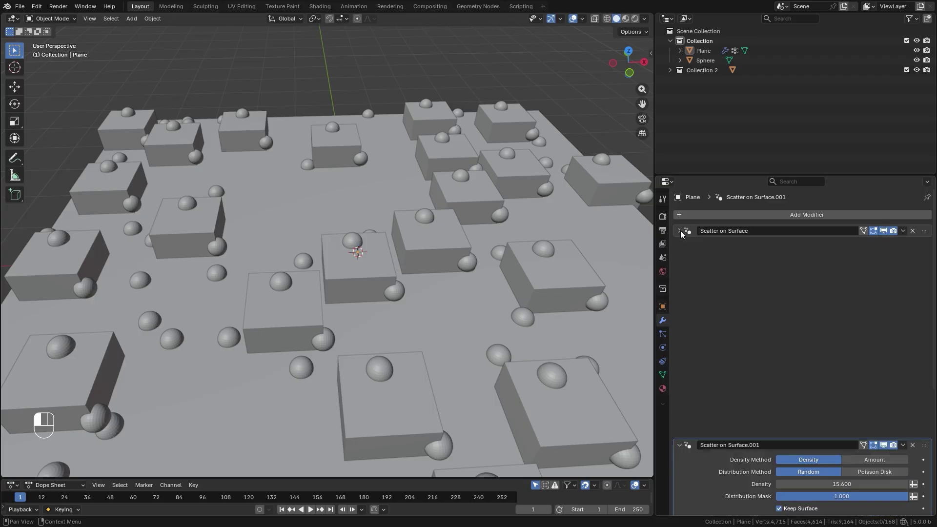
middle_click_drag(463, 363, 459, 278, "shift")
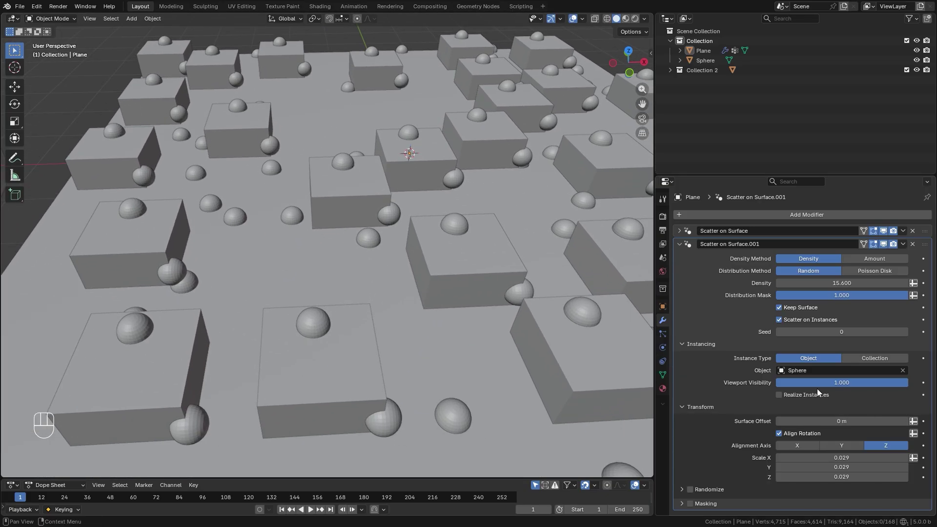
mouse_move(902, 334)
left_mouse_down()
mouse_move(915, 332)
mouse_move(906, 331)
left_mouse_up()
left_click(906, 332)
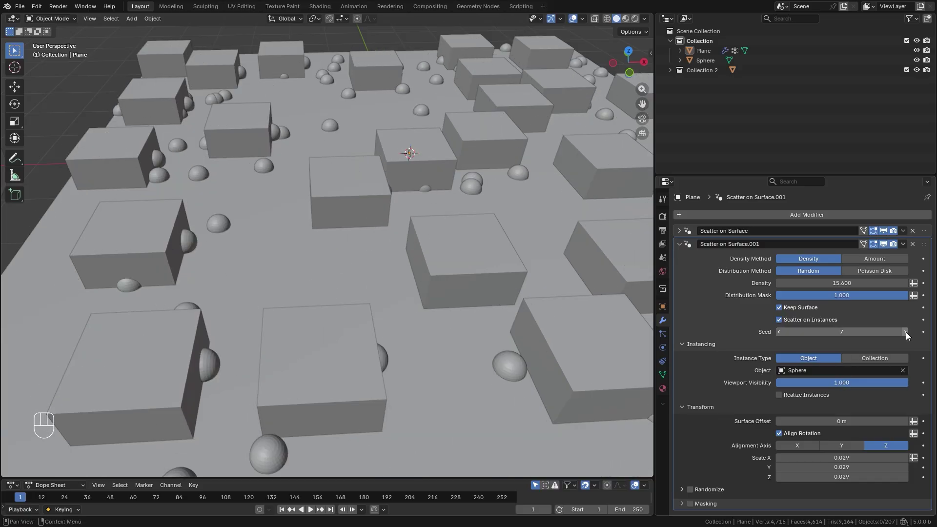
left_click(906, 332)
left_click(905, 332)
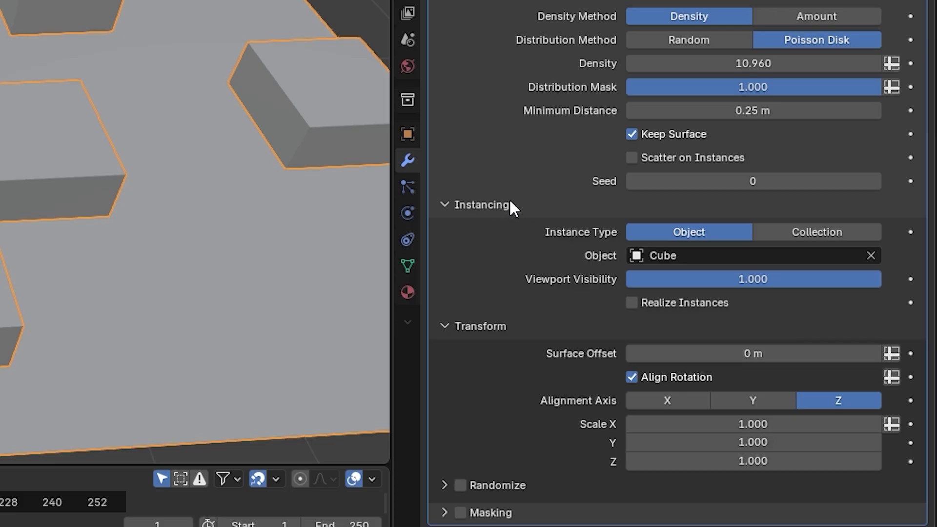
Set Surface Offset to 0.94 m so the small cubes float above the big cube.
left_click(710, 345)
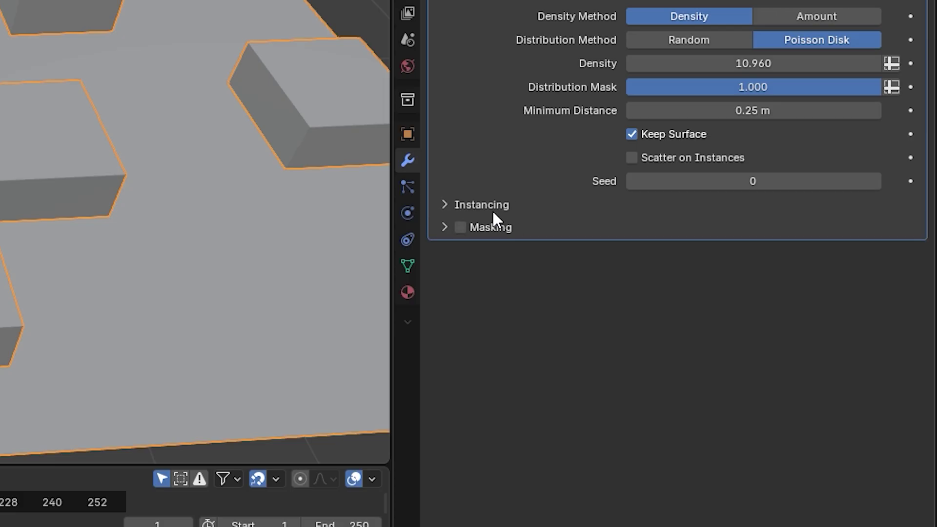
left_click(490, 206)
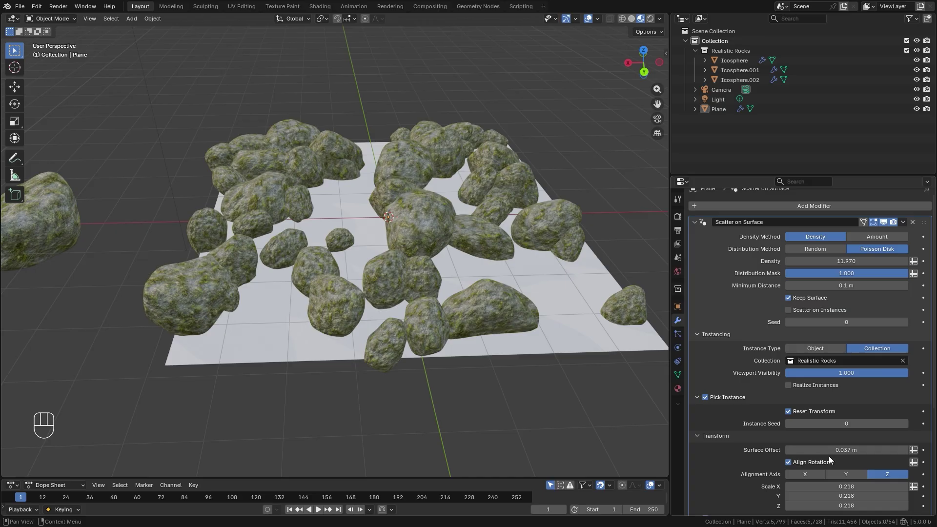
left_click_drag(830, 450, 866, 449)
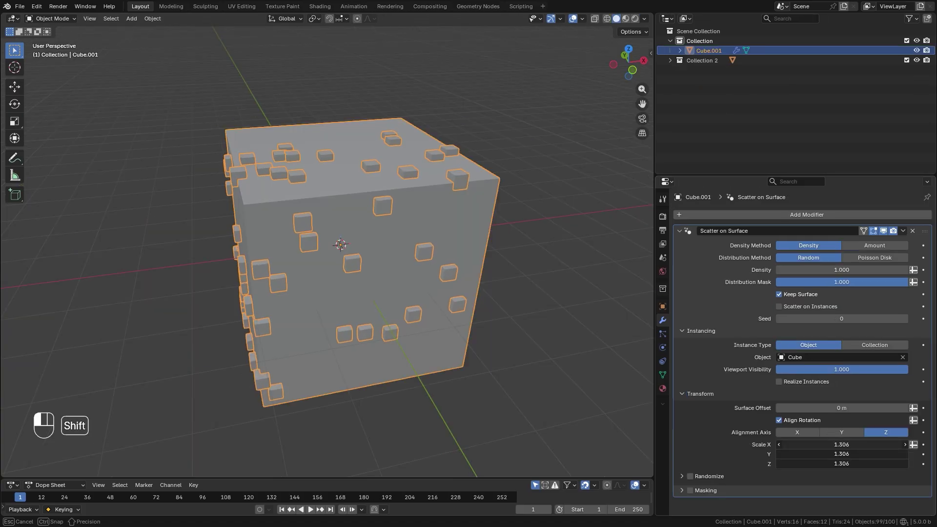
middle_click_drag(483, 328, 486, 305)
left_click_drag(814, 408, 864, 408)
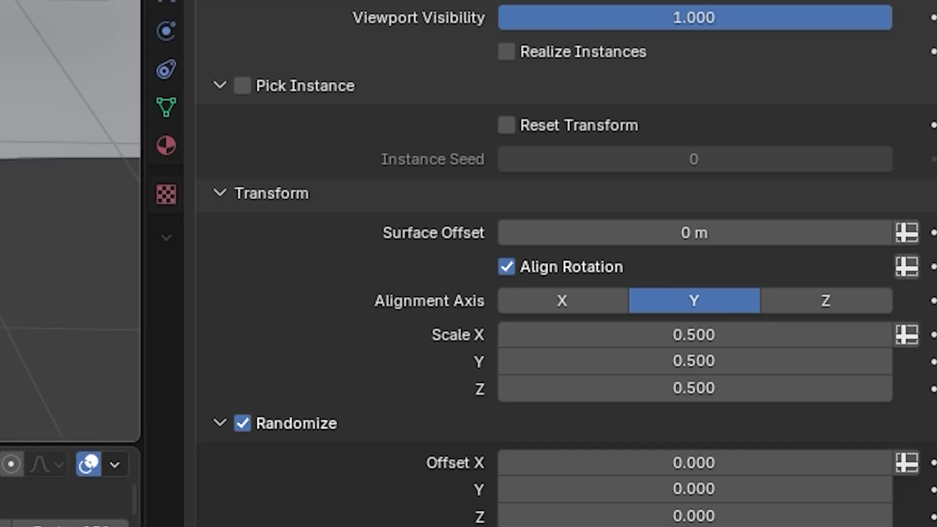
Change the tree scatter's Alignment Axis from Y to Z and adjust the tree scale.
middle_click_drag(293, 273, 430, 305)
left_click(884, 426)
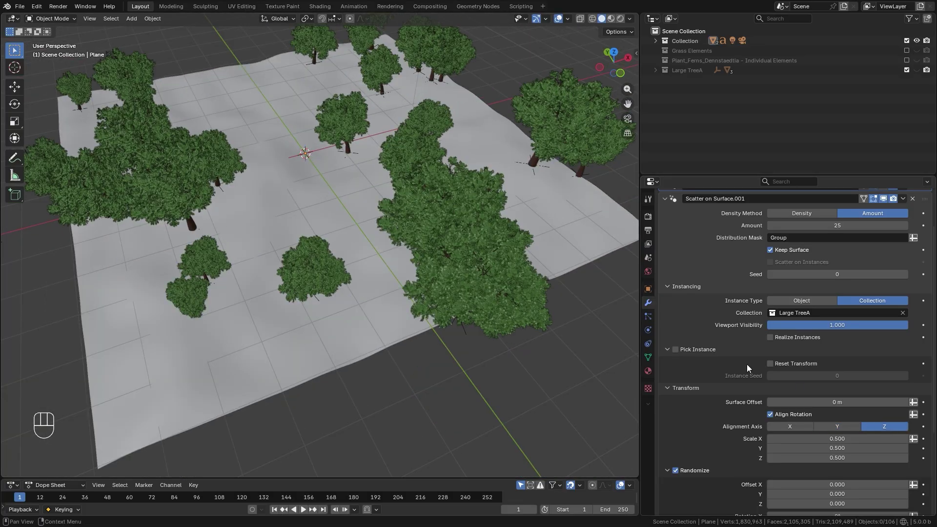
middle_click_drag(488, 313, 457, 279)
scroll(457, 279, "up", 2)
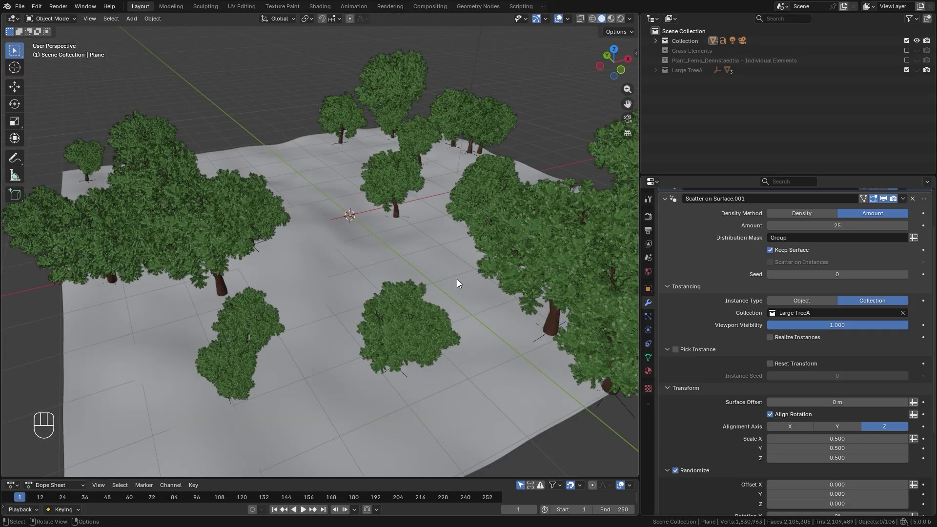
mouse_move(829, 438)
left_mouse_down("shift")
mouse_move(873, 438)
mouse_move(708, 438)
mouse_move(869, 439)
mouse_move(708, 438)
mouse_move(868, 439)
mouse_move(832, 439)
left_mouse_up("shift")
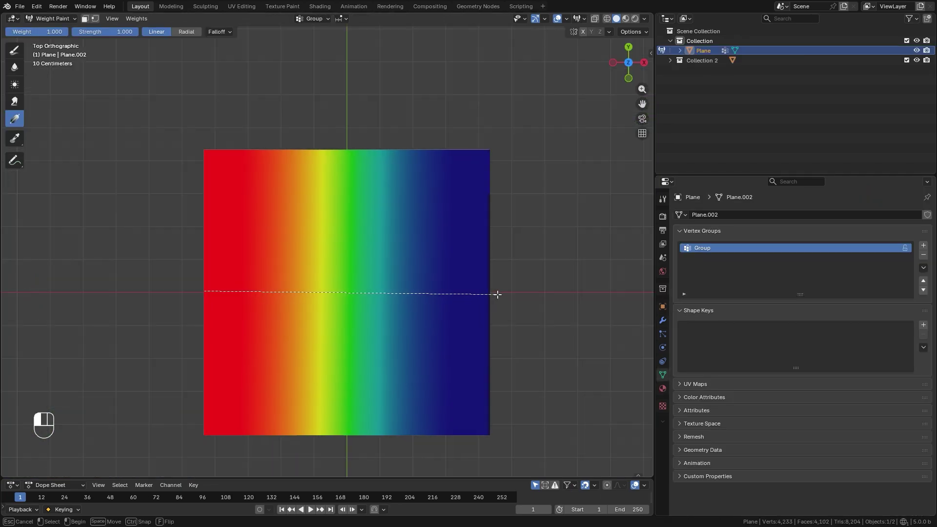
Paint a left-to-right red-to-blue weight gradient on the plane and return to Object Mode.
left_click_drag(502, 294, 502, 294)
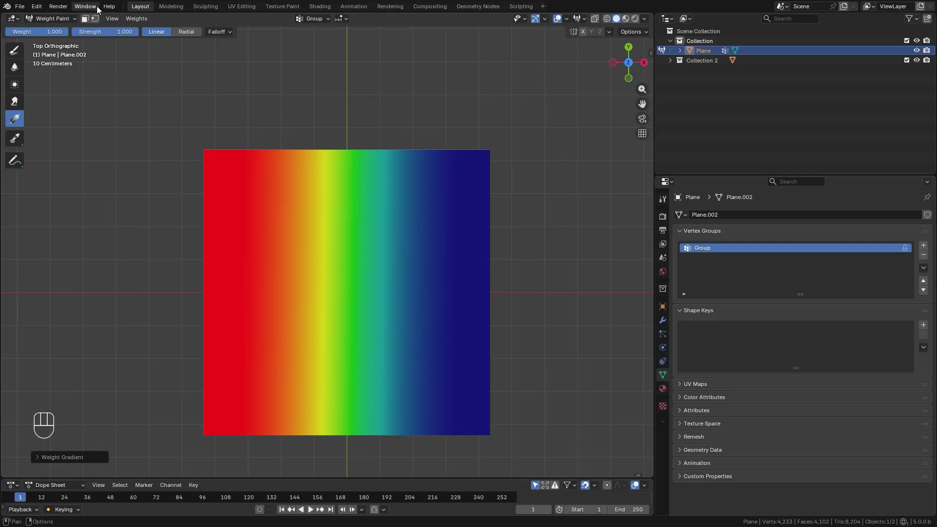
left_click(50, 18)
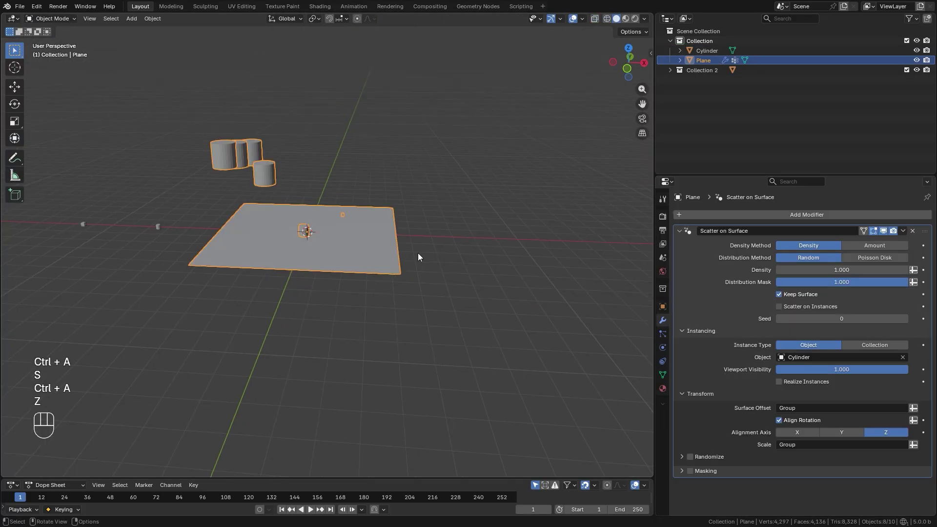
scroll(449, 261, "up", 3)
Raise the cylinder scatter's density to 68.990 so cylinders at scale 0.610 crowd the plane.
left_click_drag(826, 268, 891, 268)
key("alt+a")
middle_click_drag(419, 244, 389, 259)
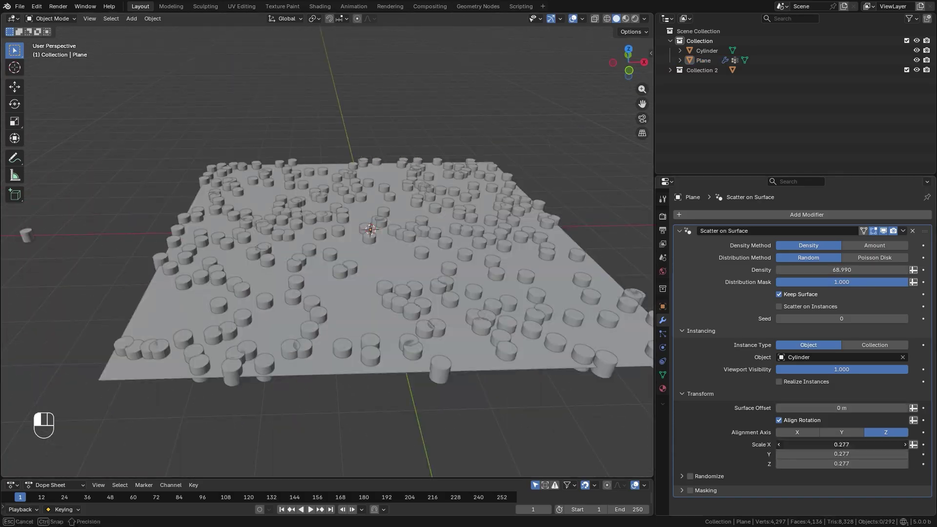
left_click_drag(842, 444, 842, 445, "shift")
Reselect the plane and enable Randomize on the cylinder scatter.
middle_click_drag(427, 261, 400, 278)
key("alt+a")
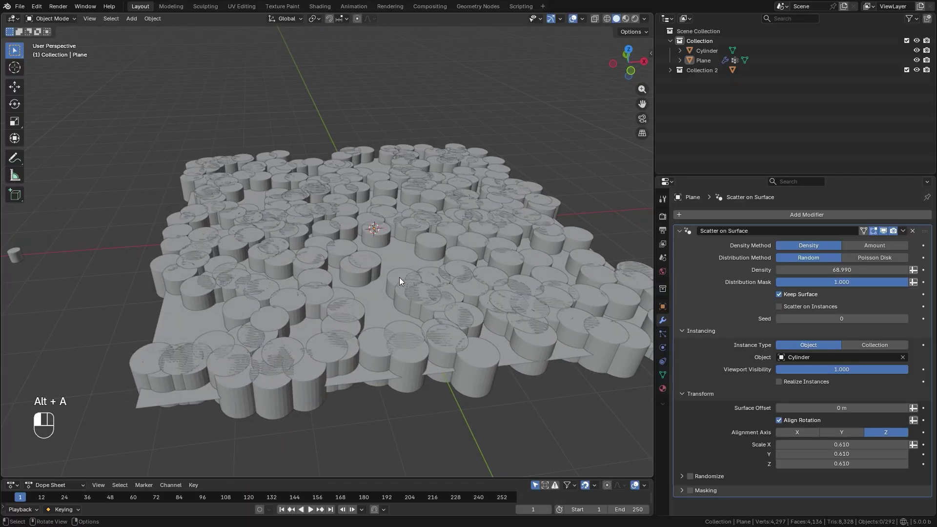
left_click(417, 233, "shift")
scroll(417, 234, "up", 3)
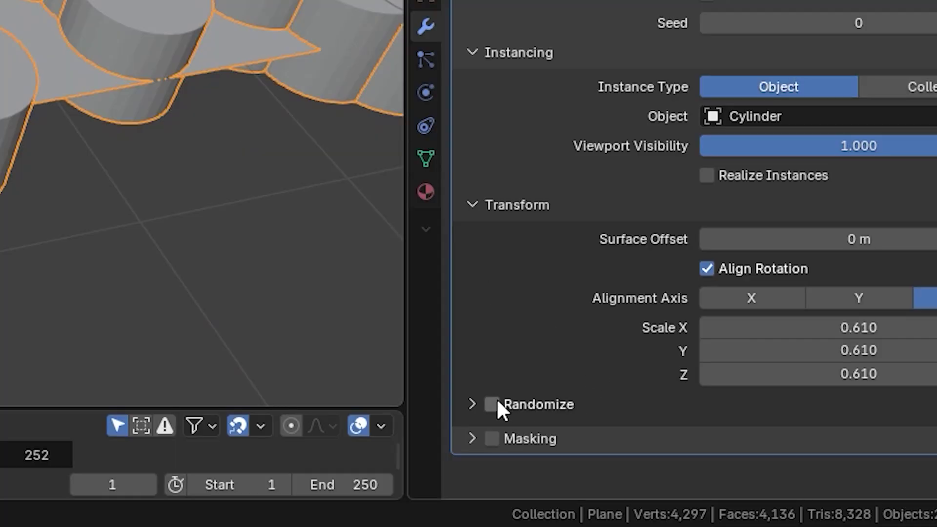
left_click(491, 404)
Try random rotation up to 40° and random scale near 0.98, resetting each to zero.
mouse_move(859, 515)
left_mouse_down()
mouse_move(879, 515)
mouse_move(849, 515)
mouse_move(874, 515)
left_mouse_up()
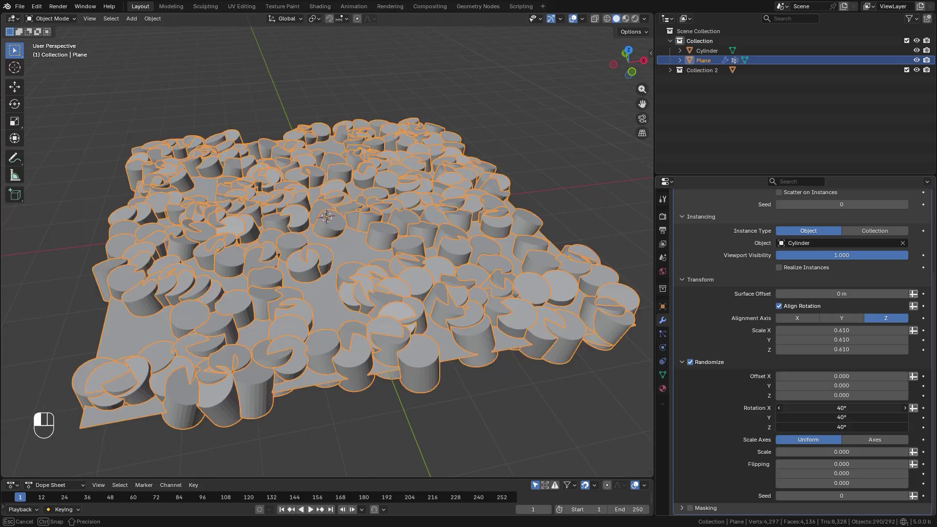
key("BackSpace")
left_click_drag(842, 452, 906, 451)
key("BackSpace")
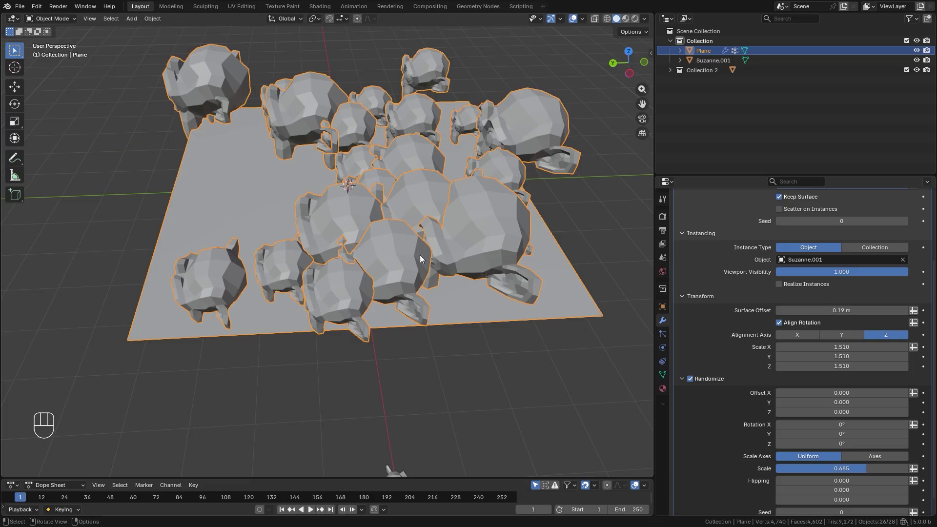
Set the Suzanne scatter's Flipping Y to 0.326 so some monkeys flip upside down.
middle_click_drag(419, 258, 440, 245)
scroll(797, 443, "down", 1)
left_click_drag(845, 477, 887, 478)
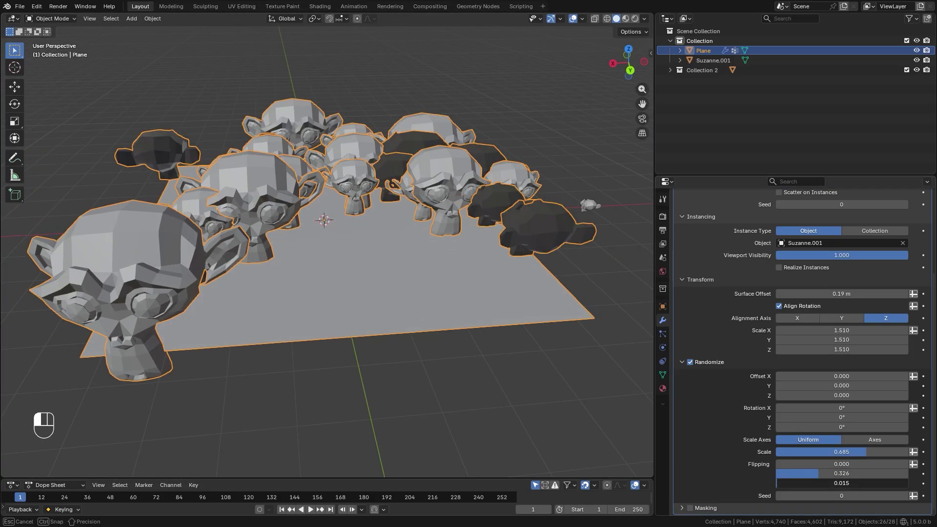
Raise the random flipping amounts and check the flipped monkeys with Face Orientation shown.
left_click_drag(842, 483, 883, 483)
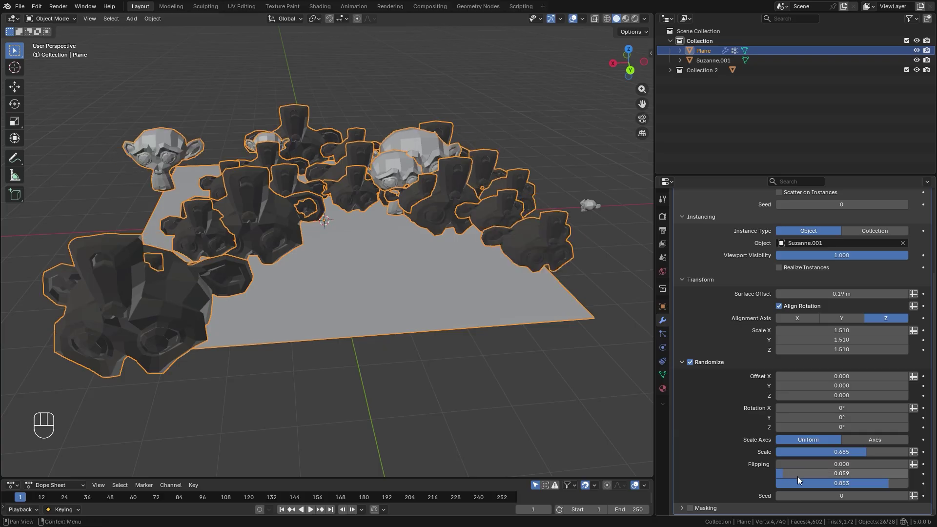
left_click_drag(885, 483, 906, 483)
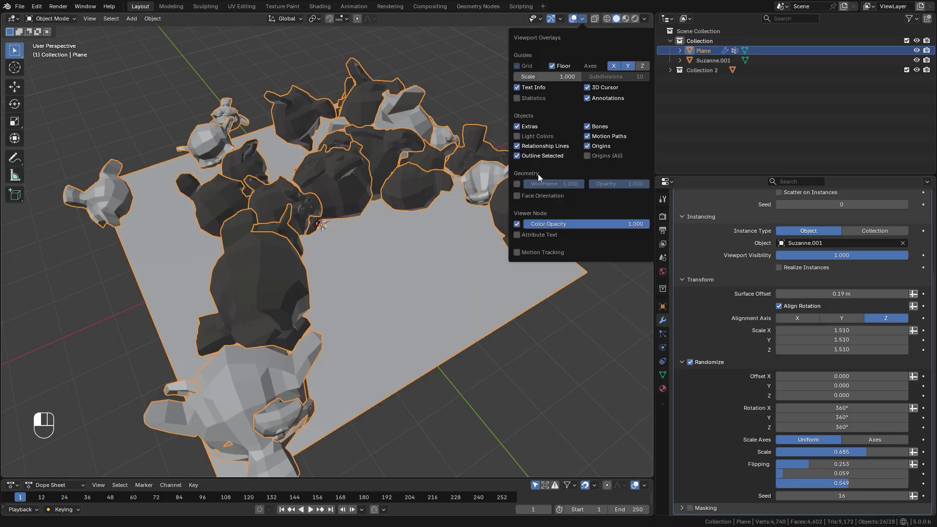
left_click(520, 199)
middle_click_drag(393, 239, 267, 251)
key("alt+a")
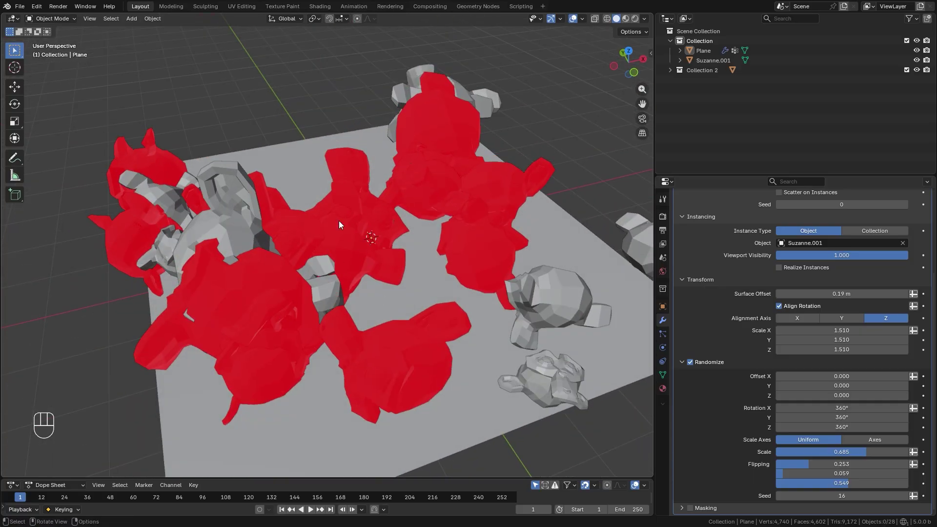
Turn Face Orientation off and step the seed to reshuffle the monkeys.
left_click(579, 19)
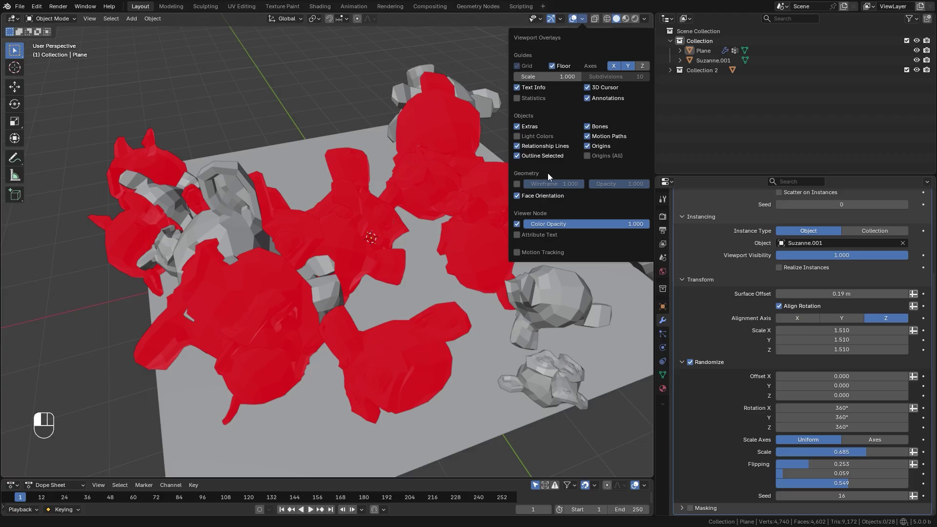
left_click(517, 196)
middle_click_drag(431, 259, 374, 240)
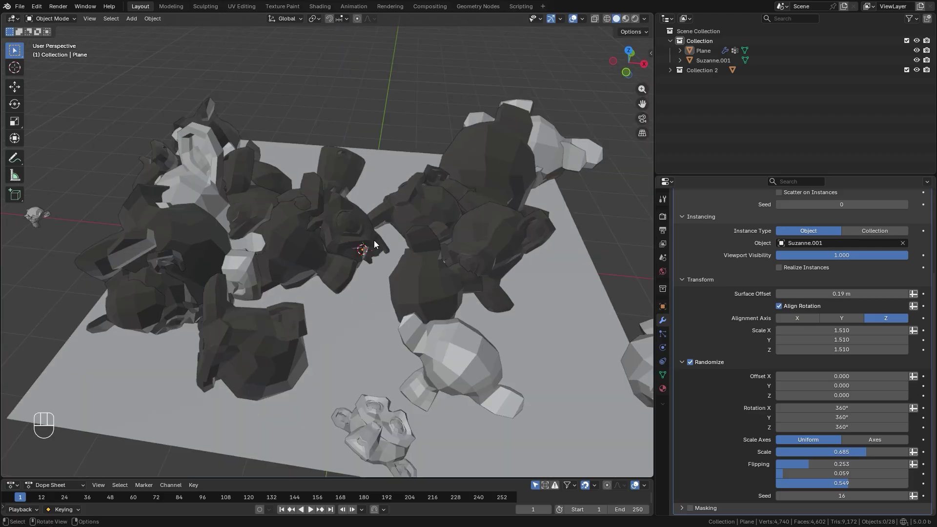
left_click(373, 240)
scroll(904, 498, "down", 7, "ctrl")
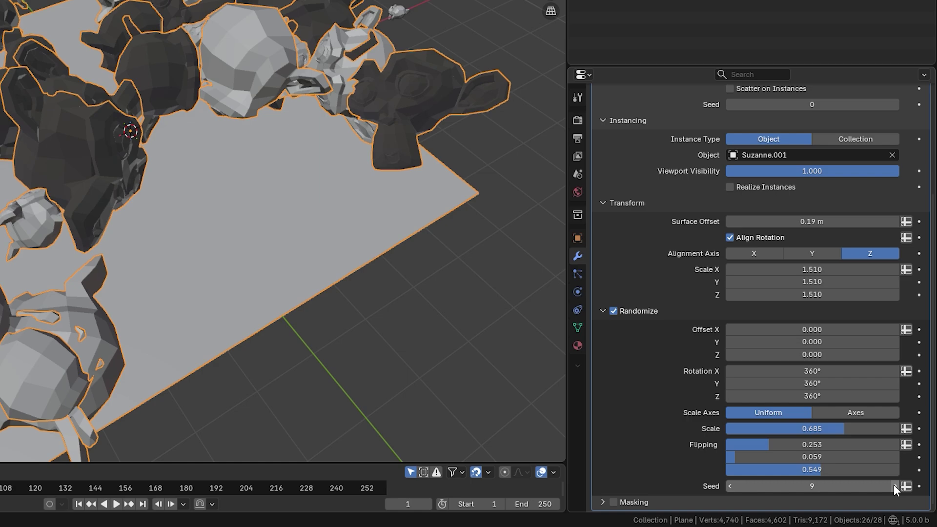
scroll(894, 485, "up", 6, "ctrl")
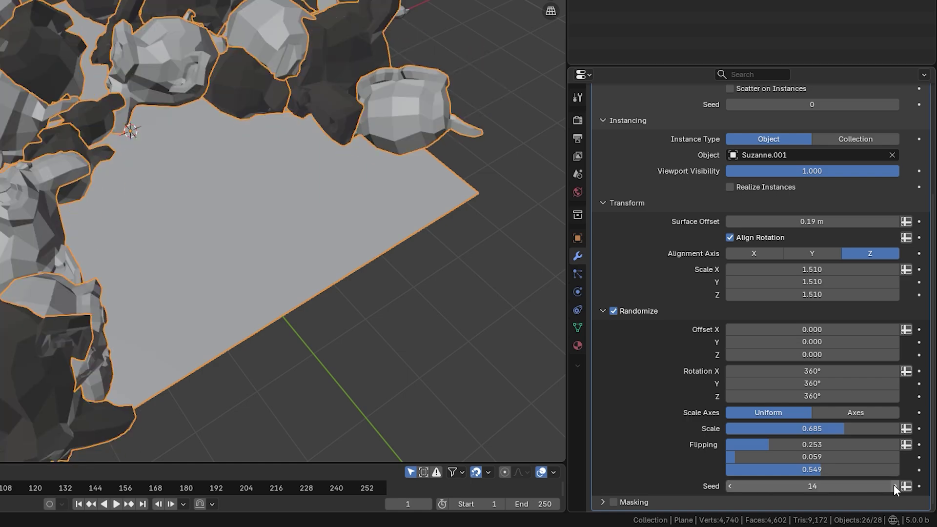
scroll(894, 484, "up", 1, "ctrl")
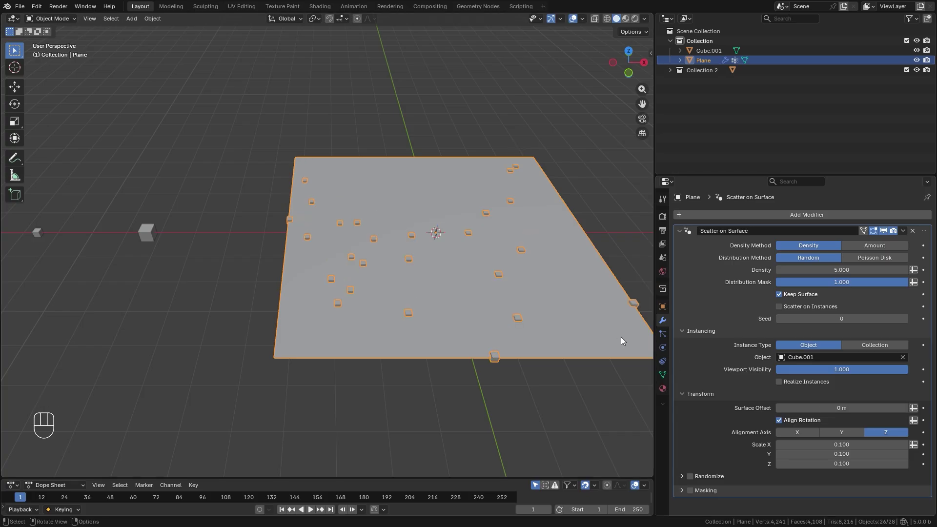
Enable masking with a wavy black-and-white image, then enlarge and rotate the plane's UVs.
middle_click_drag(588, 262, 563, 248, "shift")
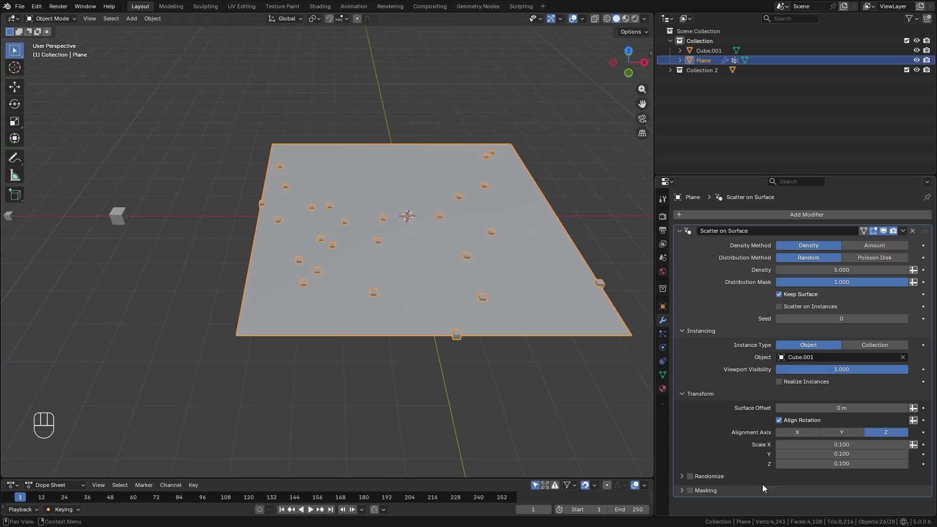
left_click(683, 490)
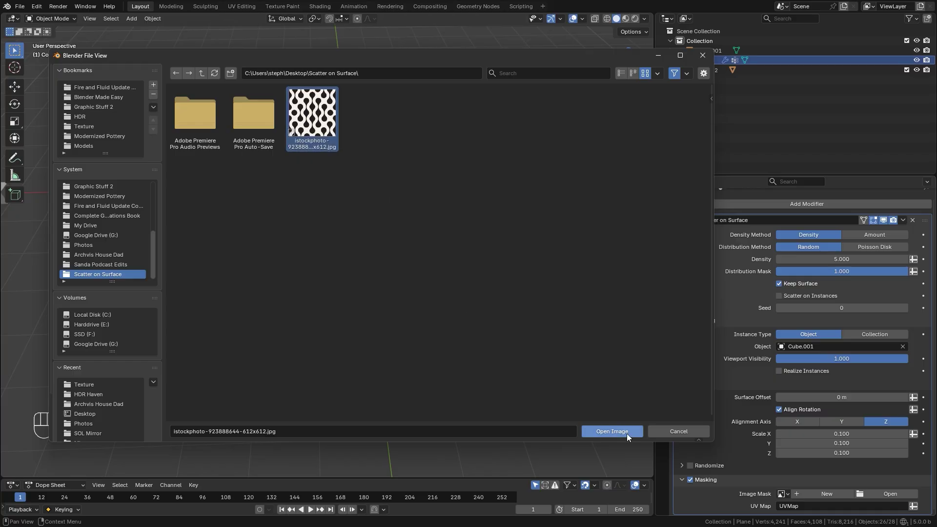
left_click(612, 432)
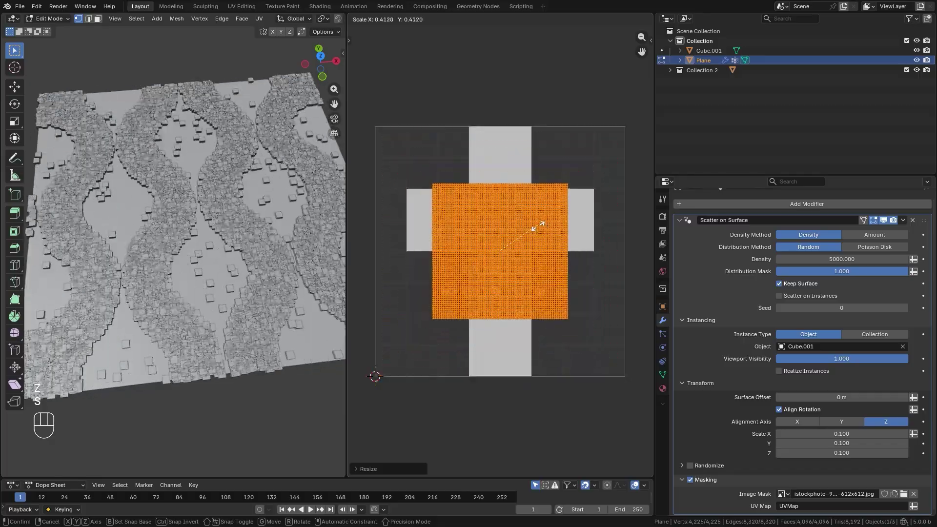
left_click(607, 186)
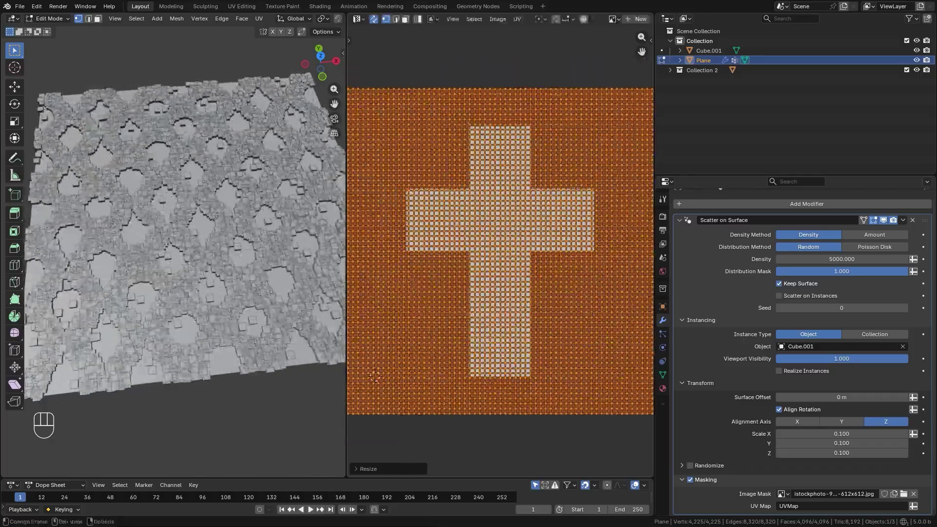
key("r")
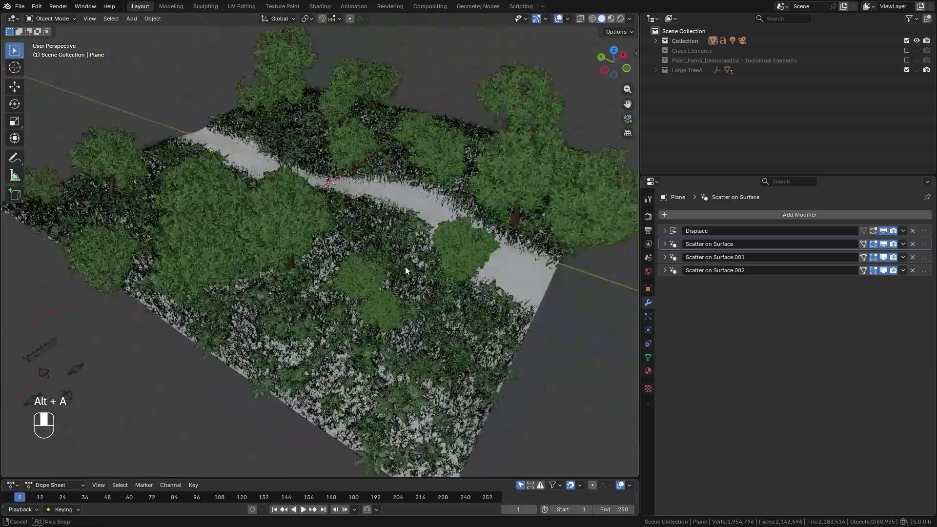
View the forest path scene in Rendered shading from above.
middle_click_drag(405, 267, 385, 205)
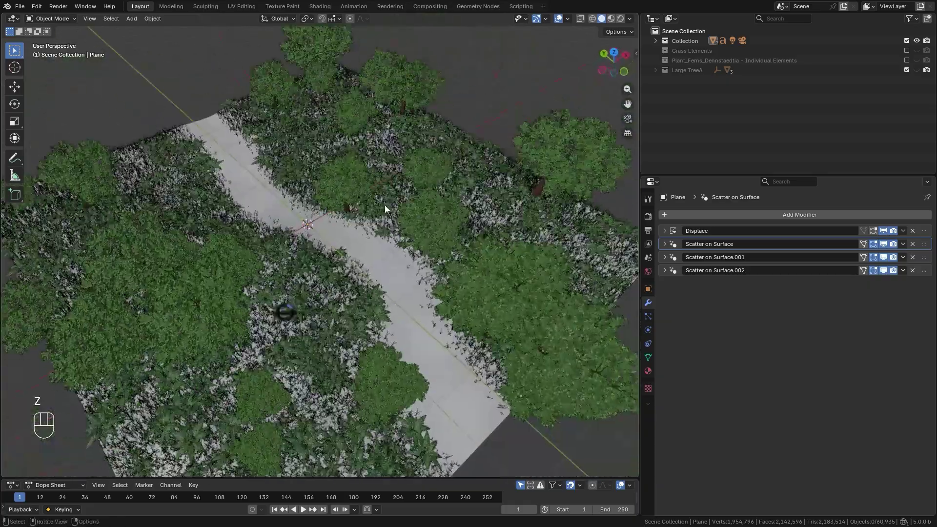
left_click(386, 234)
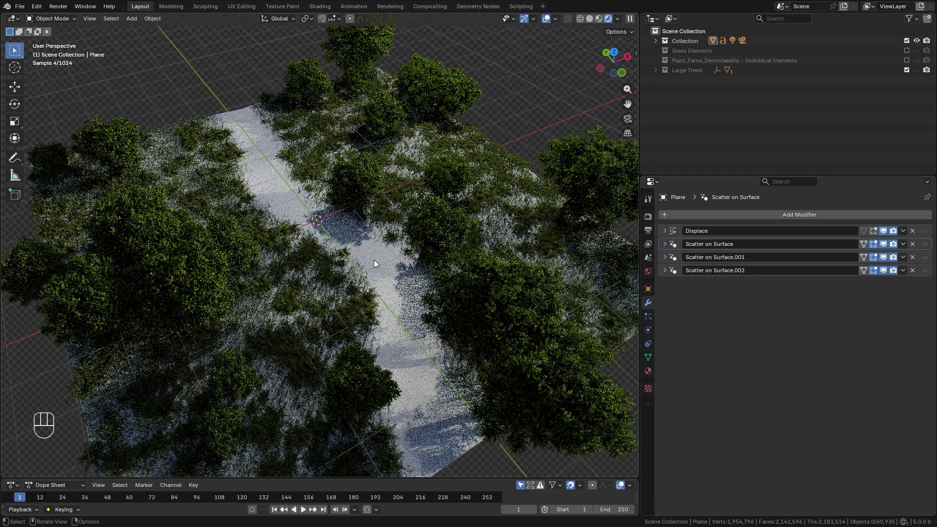
middle_click_drag(374, 260, 365, 238)
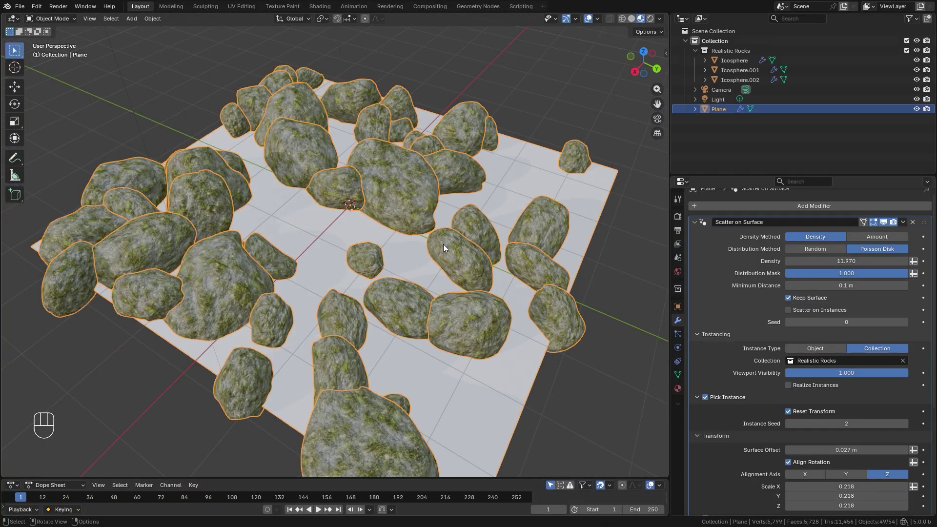
Orbit and zoom in on the mossy rock plane, then bring up the Add menu.
middle_click_drag(443, 244, 394, 240)
scroll(396, 239, "up", 2)
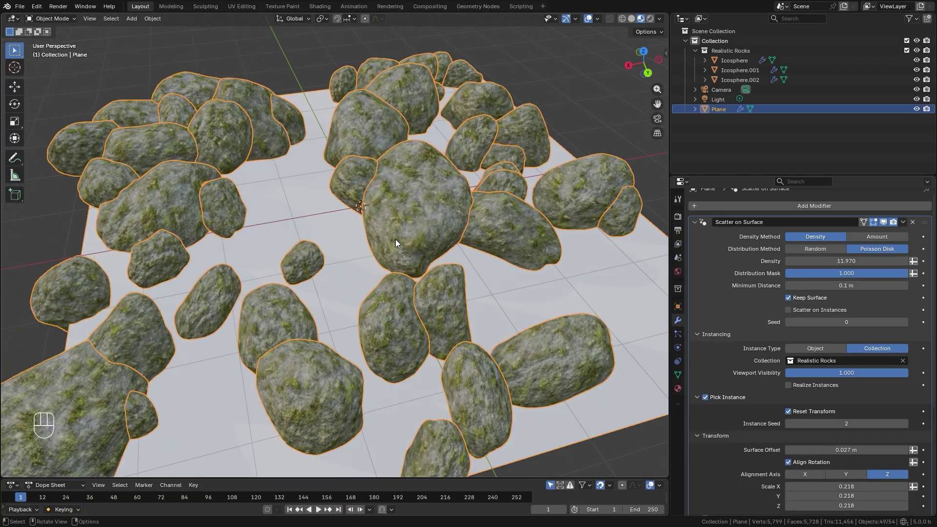
key("shift+a")
mouse_move(327, 226)
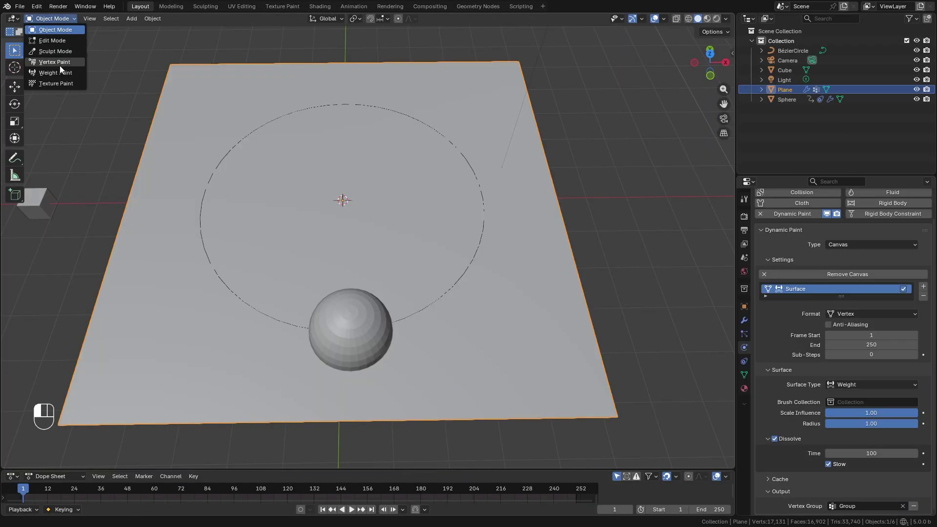
In Weight Paint mode, watch cubes scatter along the sphere's painted trail, then stop playback.
left_click(59, 65)
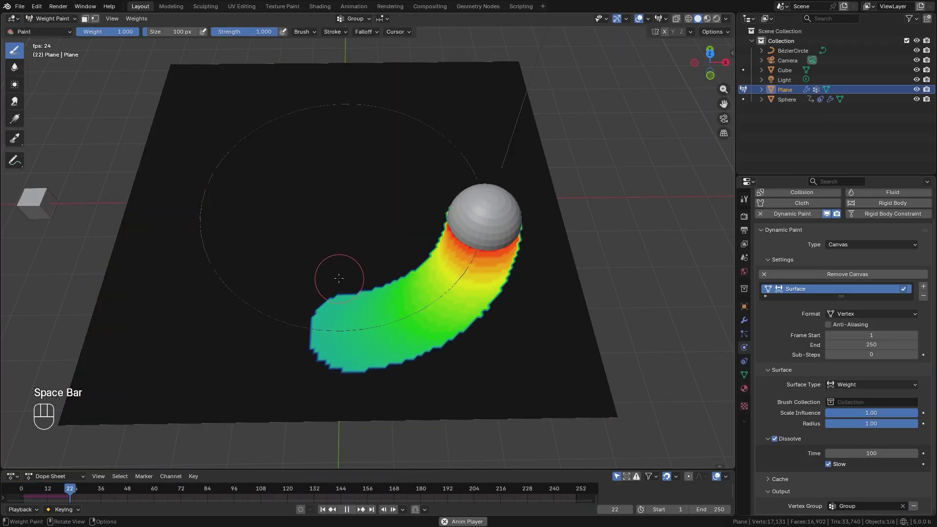
mouse_move(350, 262)
middle_mouse_down()
mouse_move(439, 271)
mouse_move(394, 263)
mouse_move(440, 167)
middle_mouse_up()
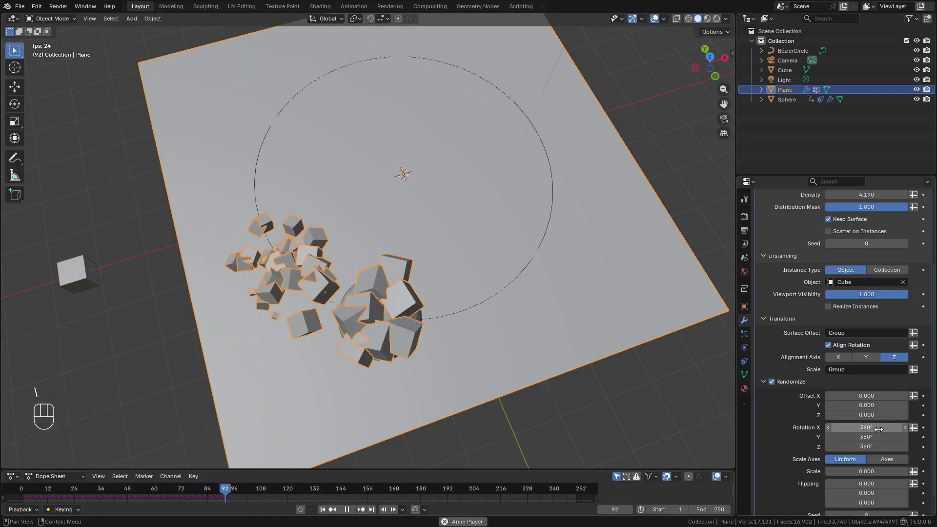
mouse_move(445, 256)
middle_mouse_down()
mouse_move(408, 255)
mouse_move(431, 264)
middle_mouse_up()
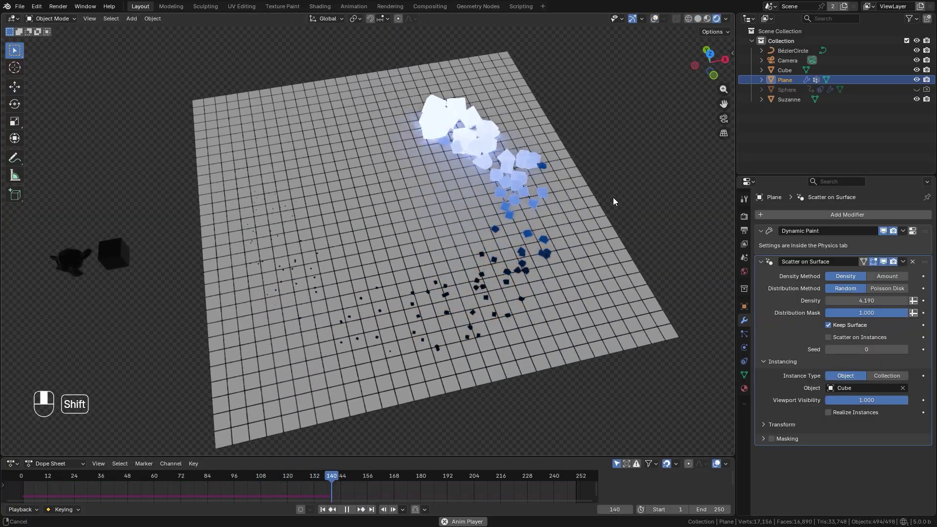
middle_click_drag(585, 194, 562, 185)
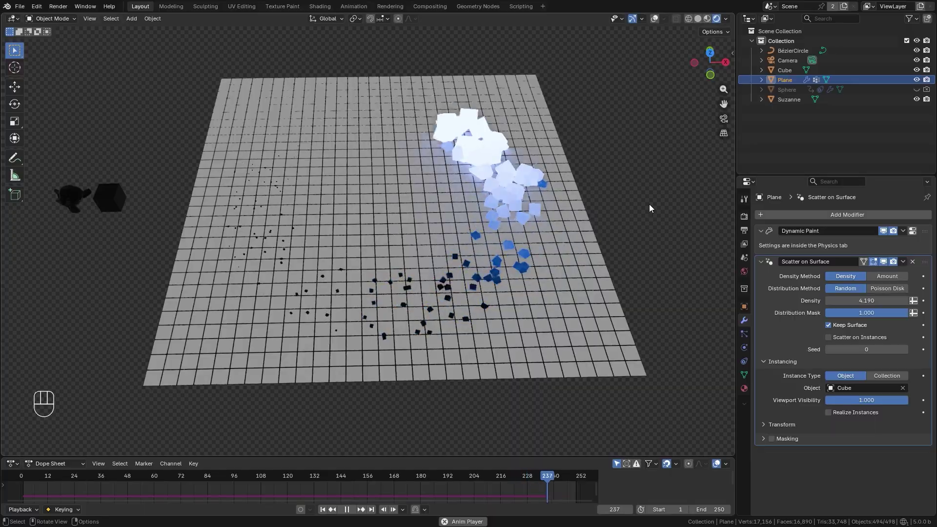
key("space")
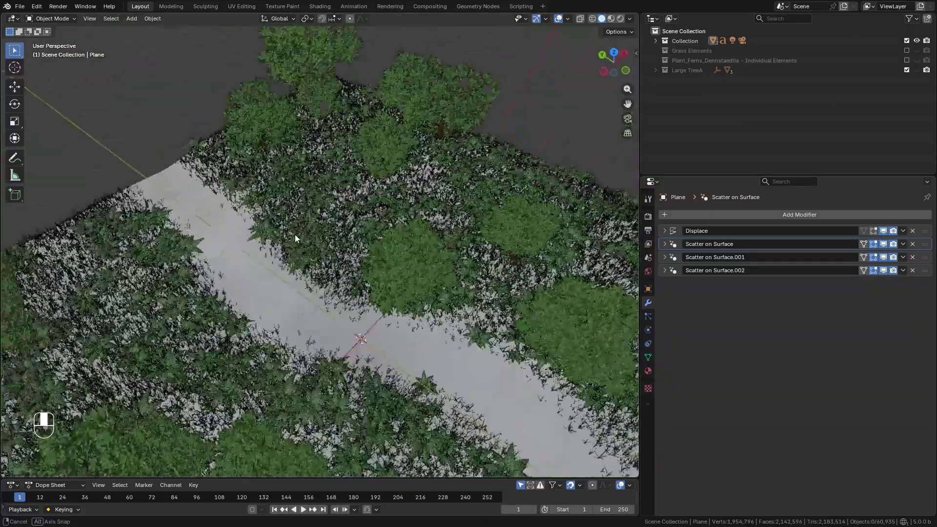
middle_click_drag(295, 234, 305, 215)
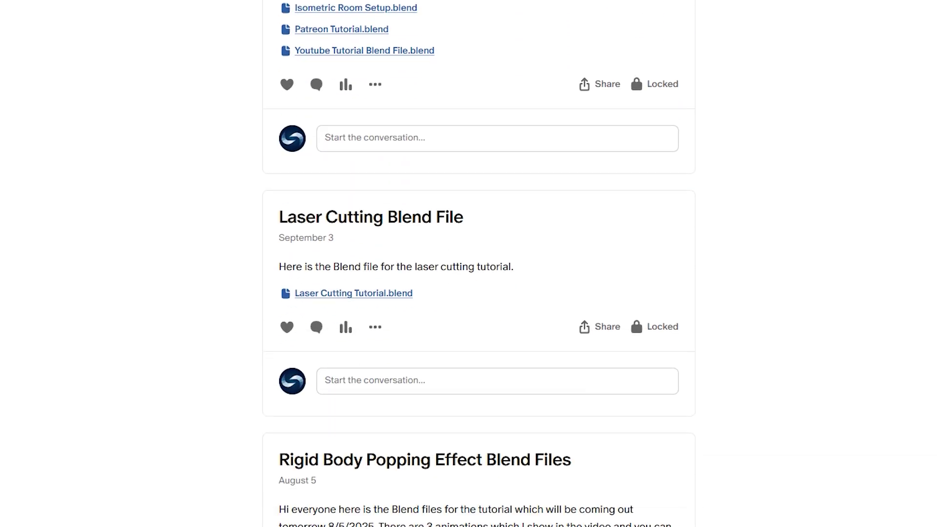
scroll(479, 264, "down", 10)
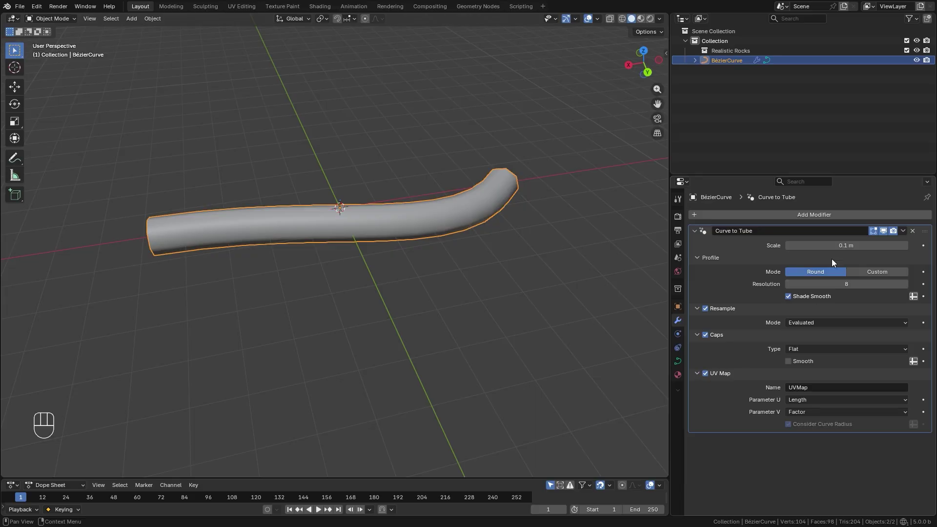
Set the Curve to Tube scale to 0.14 m and orbit to view the tube.
mouse_move(832, 246)
left_mouse_down()
mouse_move(859, 246)
mouse_move(830, 246)
left_mouse_up()
middle_click_drag(303, 217, 315, 169)
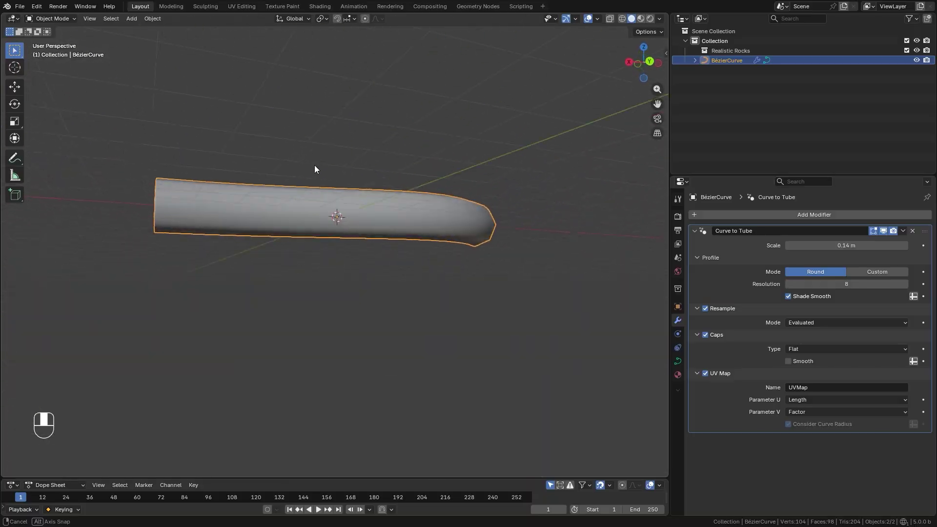